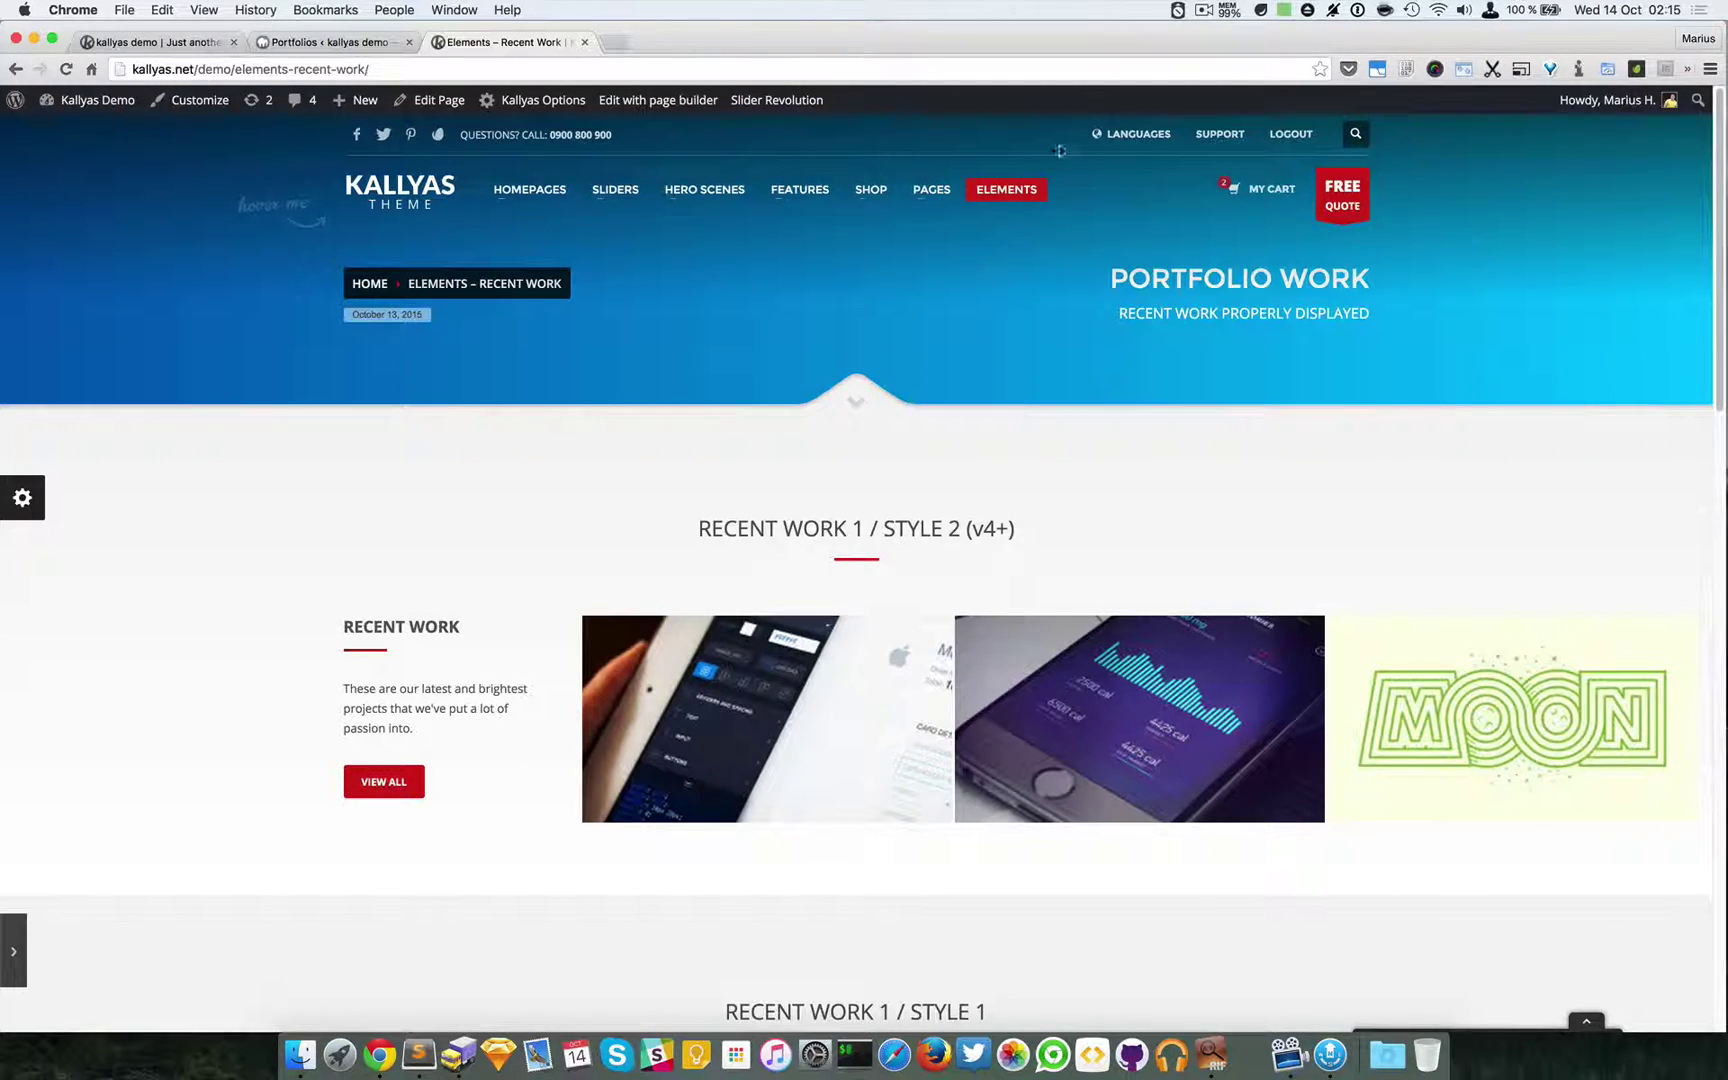
# Scroll the Recent Work demo page past Recent Work 1 and 2 to the Recent Work 3 (v4+) carousel
pyautogui.moveTo(1030, 192)
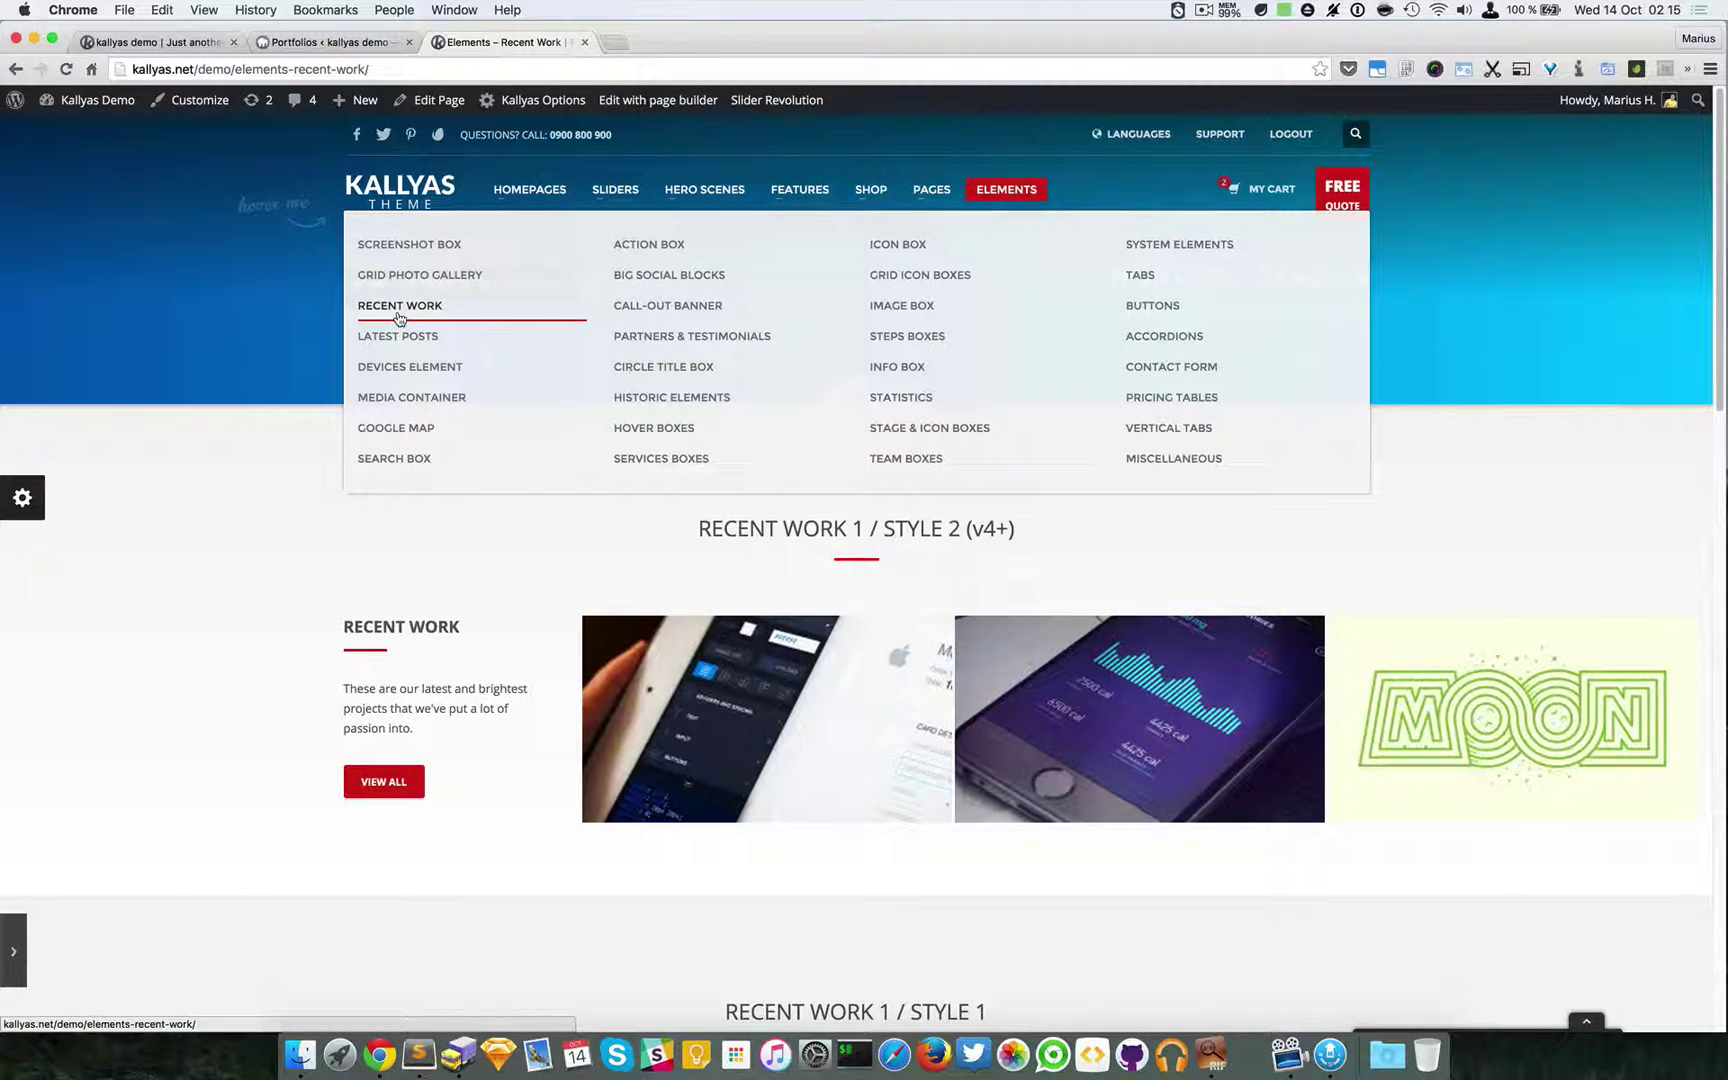
pyautogui.scroll(-10, 633, 610)
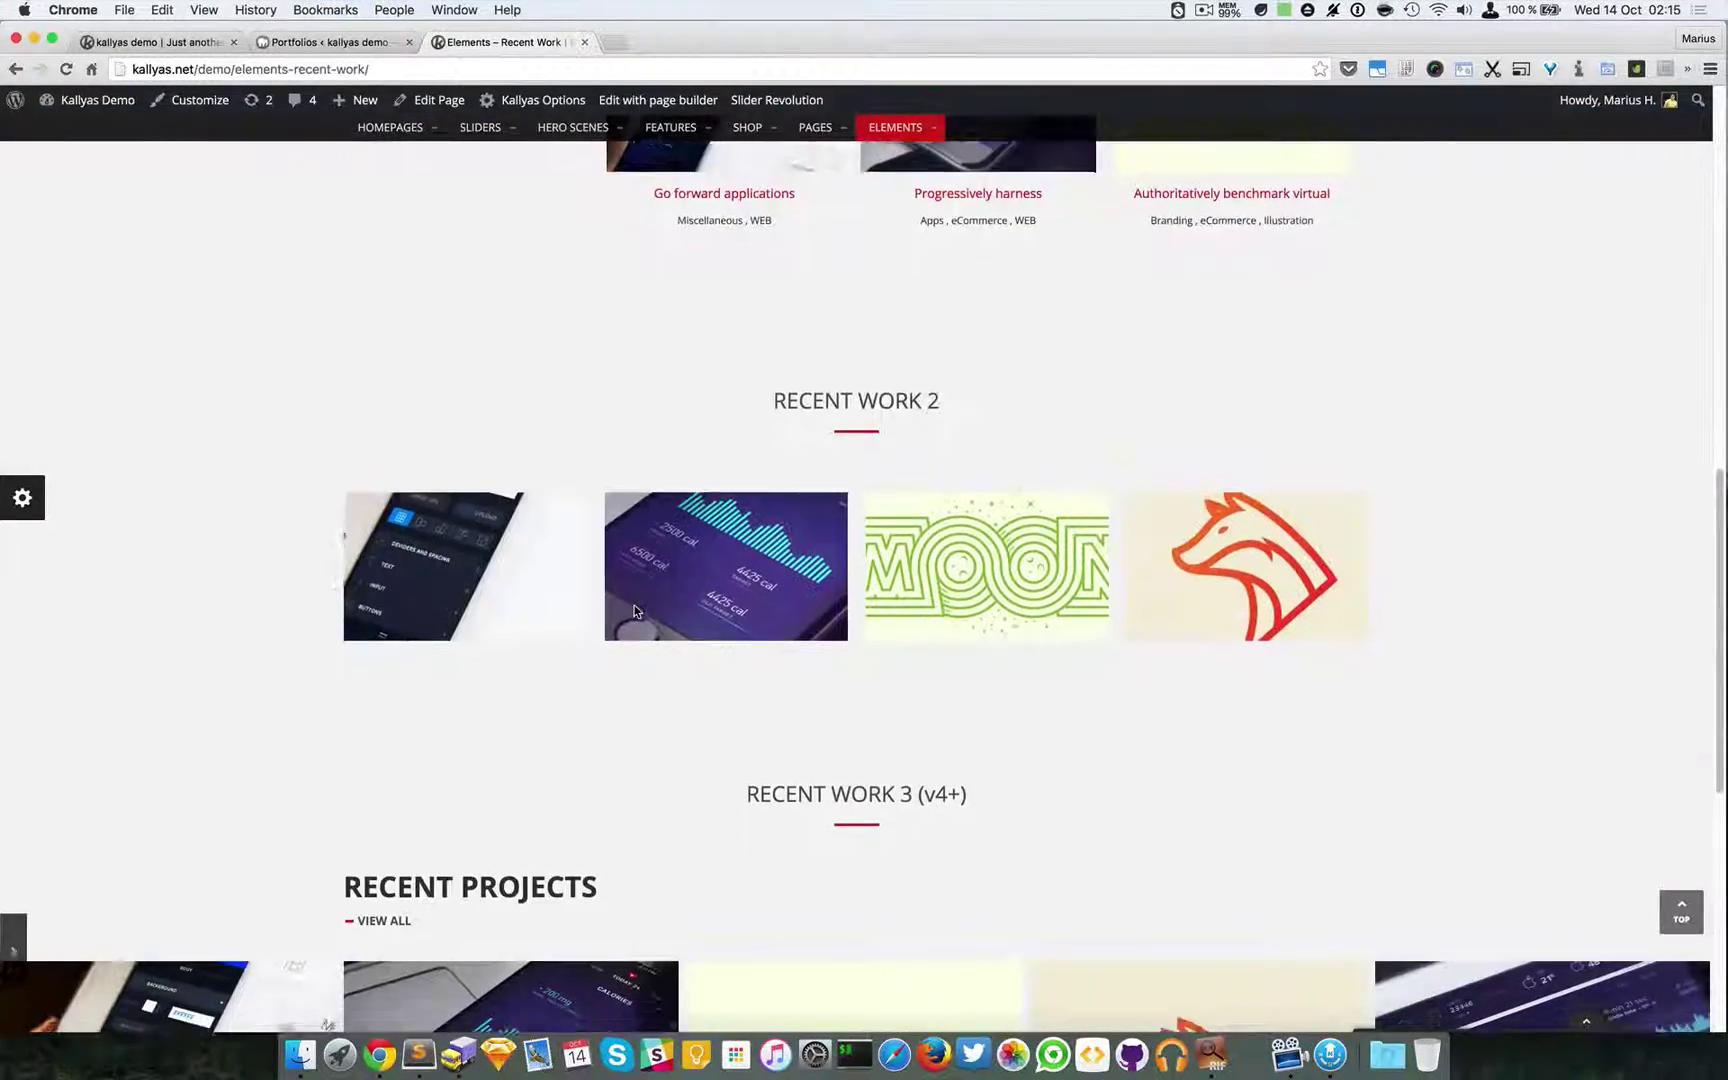
pyautogui.scroll(-5, 633, 610)
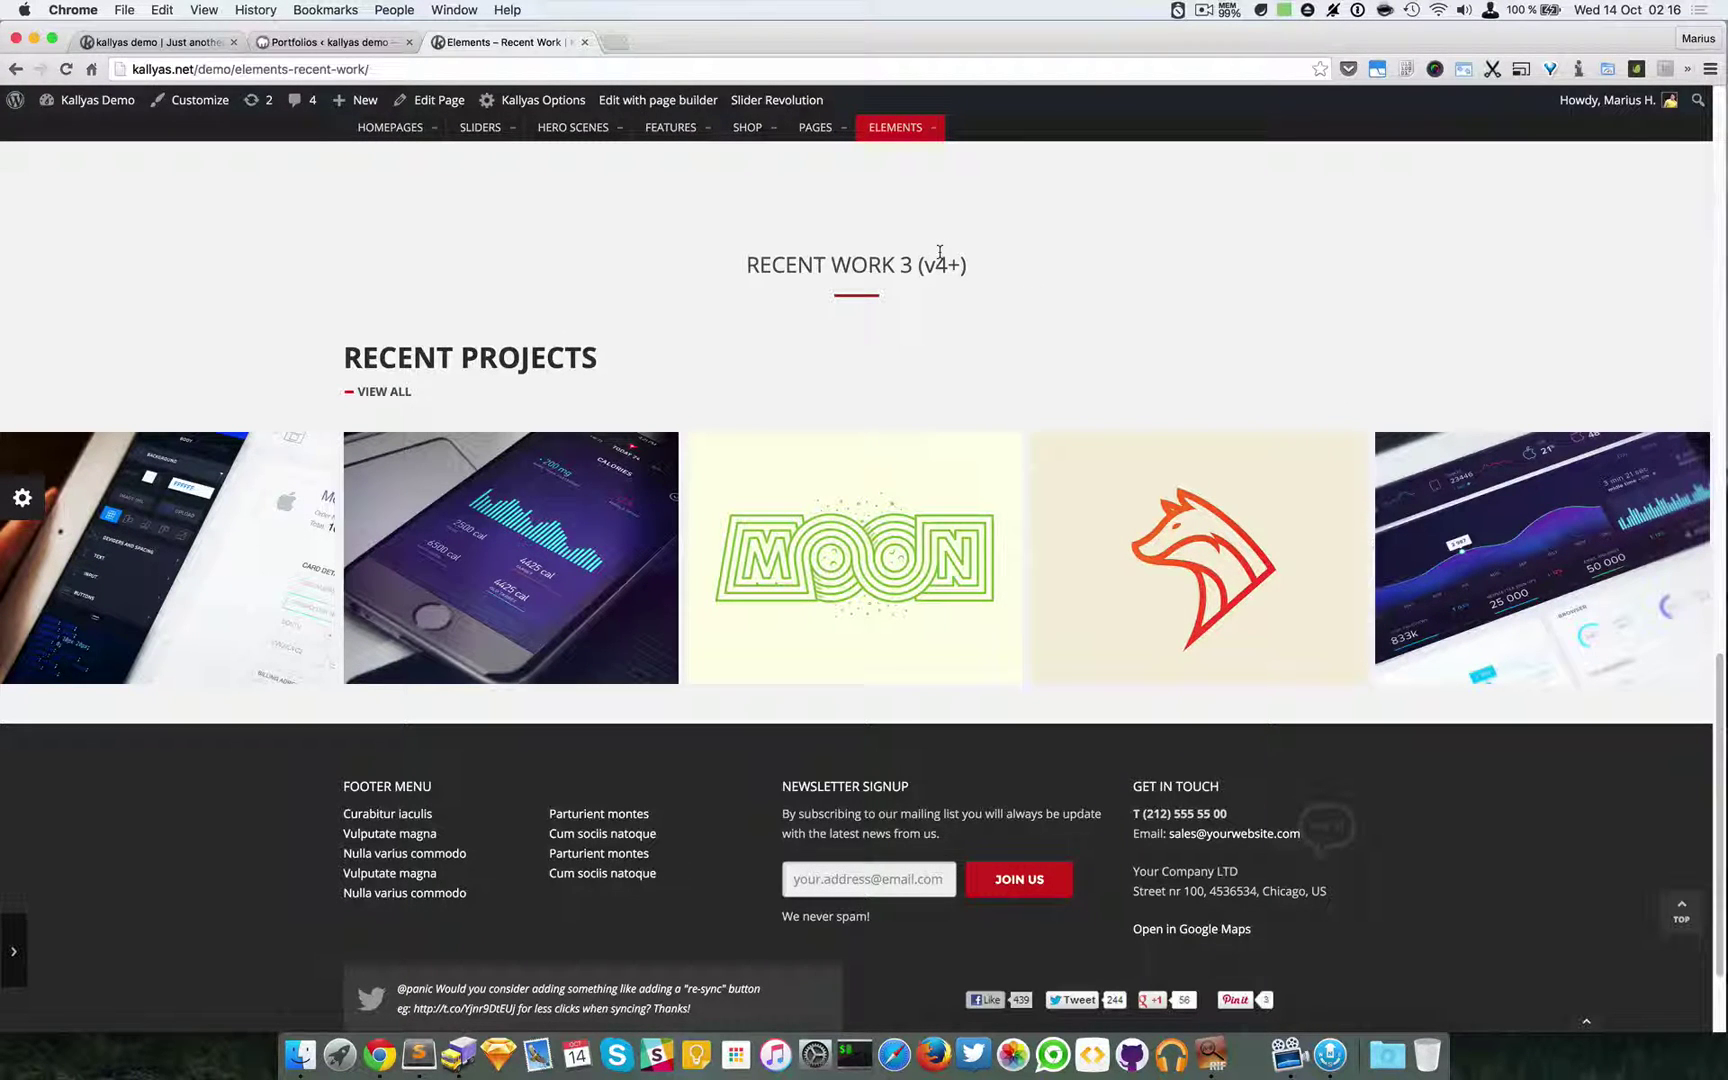
# Launch the live page builder and open the Recent Work 3 element's settings dialog
pyautogui.click(700, 101)
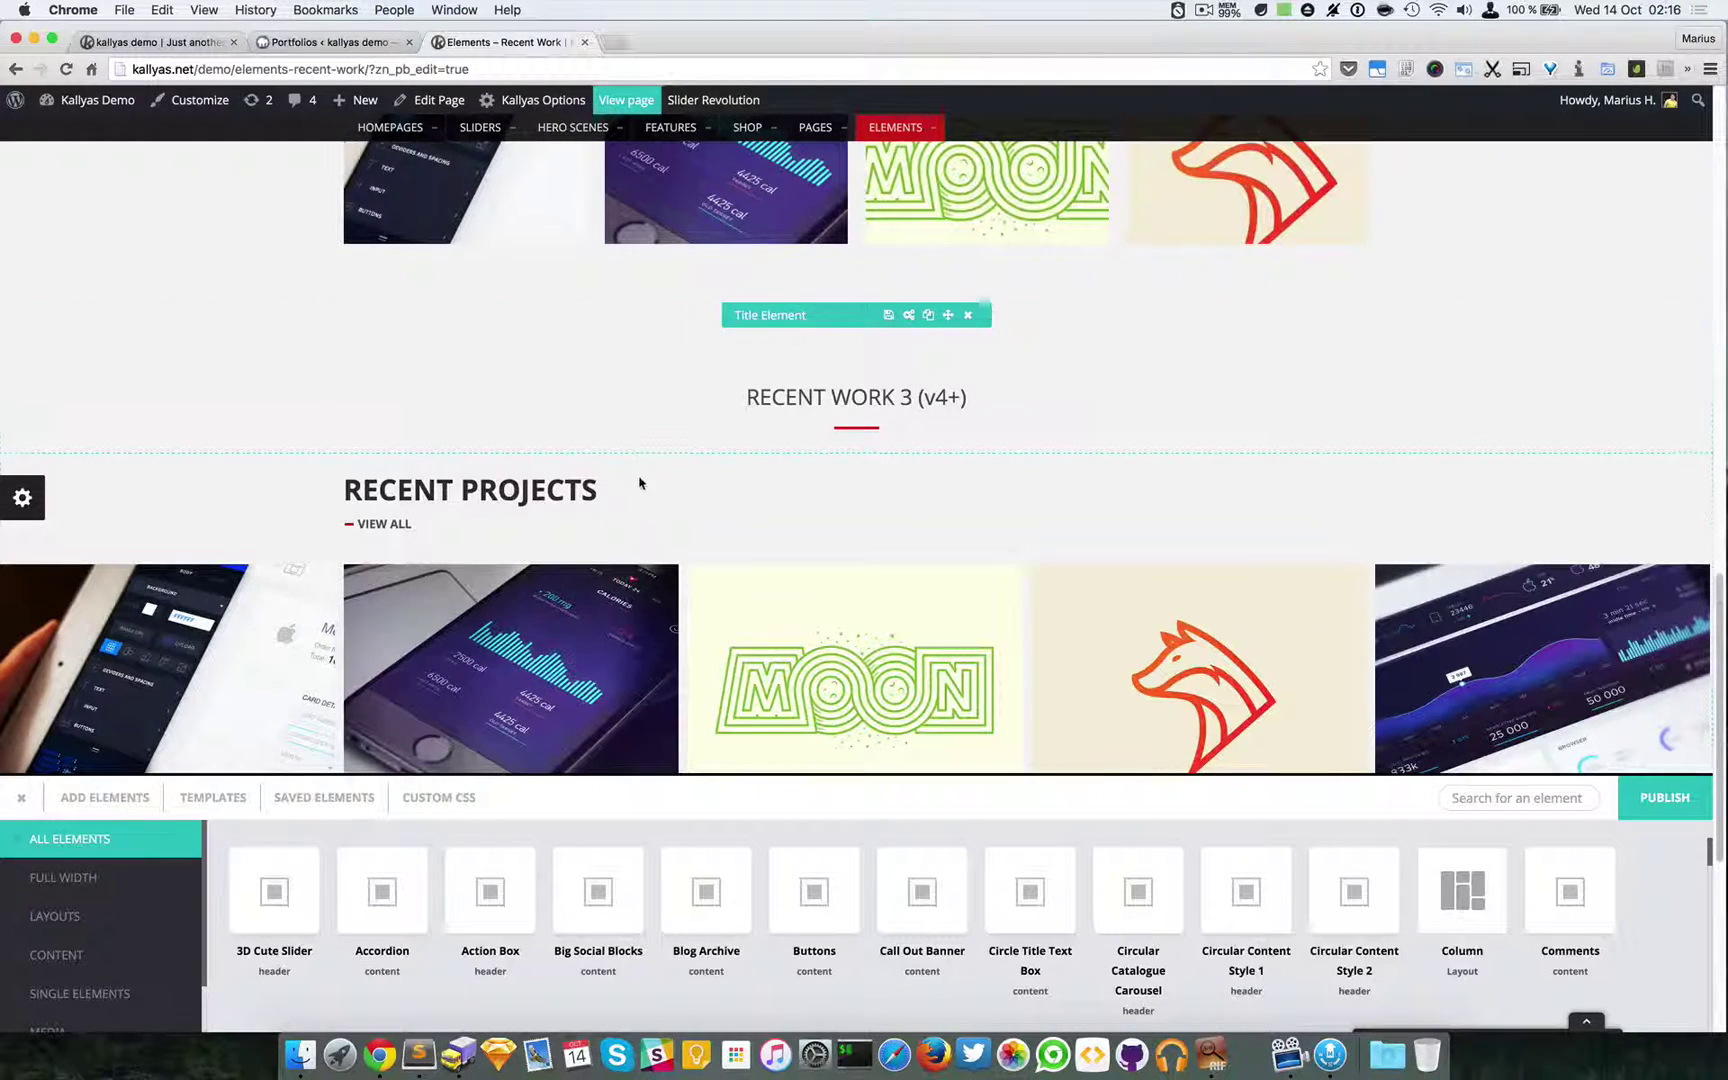
pyautogui.scroll(-1, 690, 493)
pyautogui.scroll(-2, 900, 474)
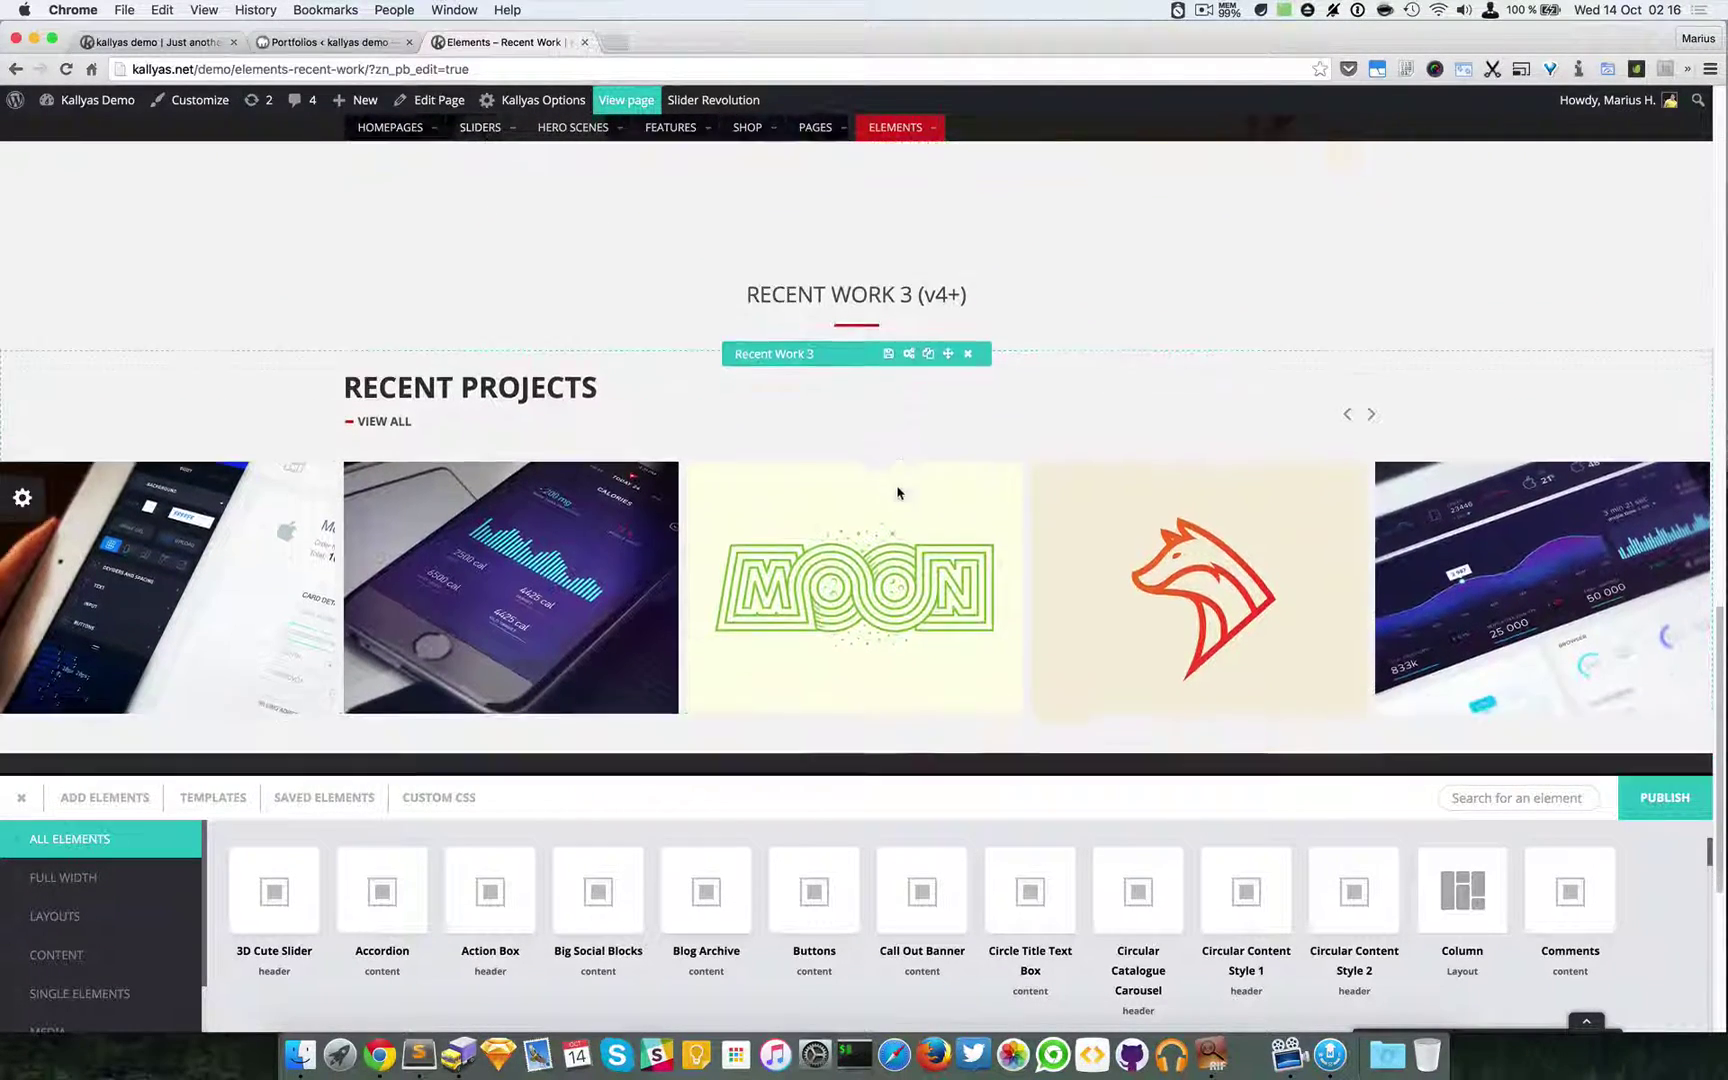
pyautogui.click(910, 353)
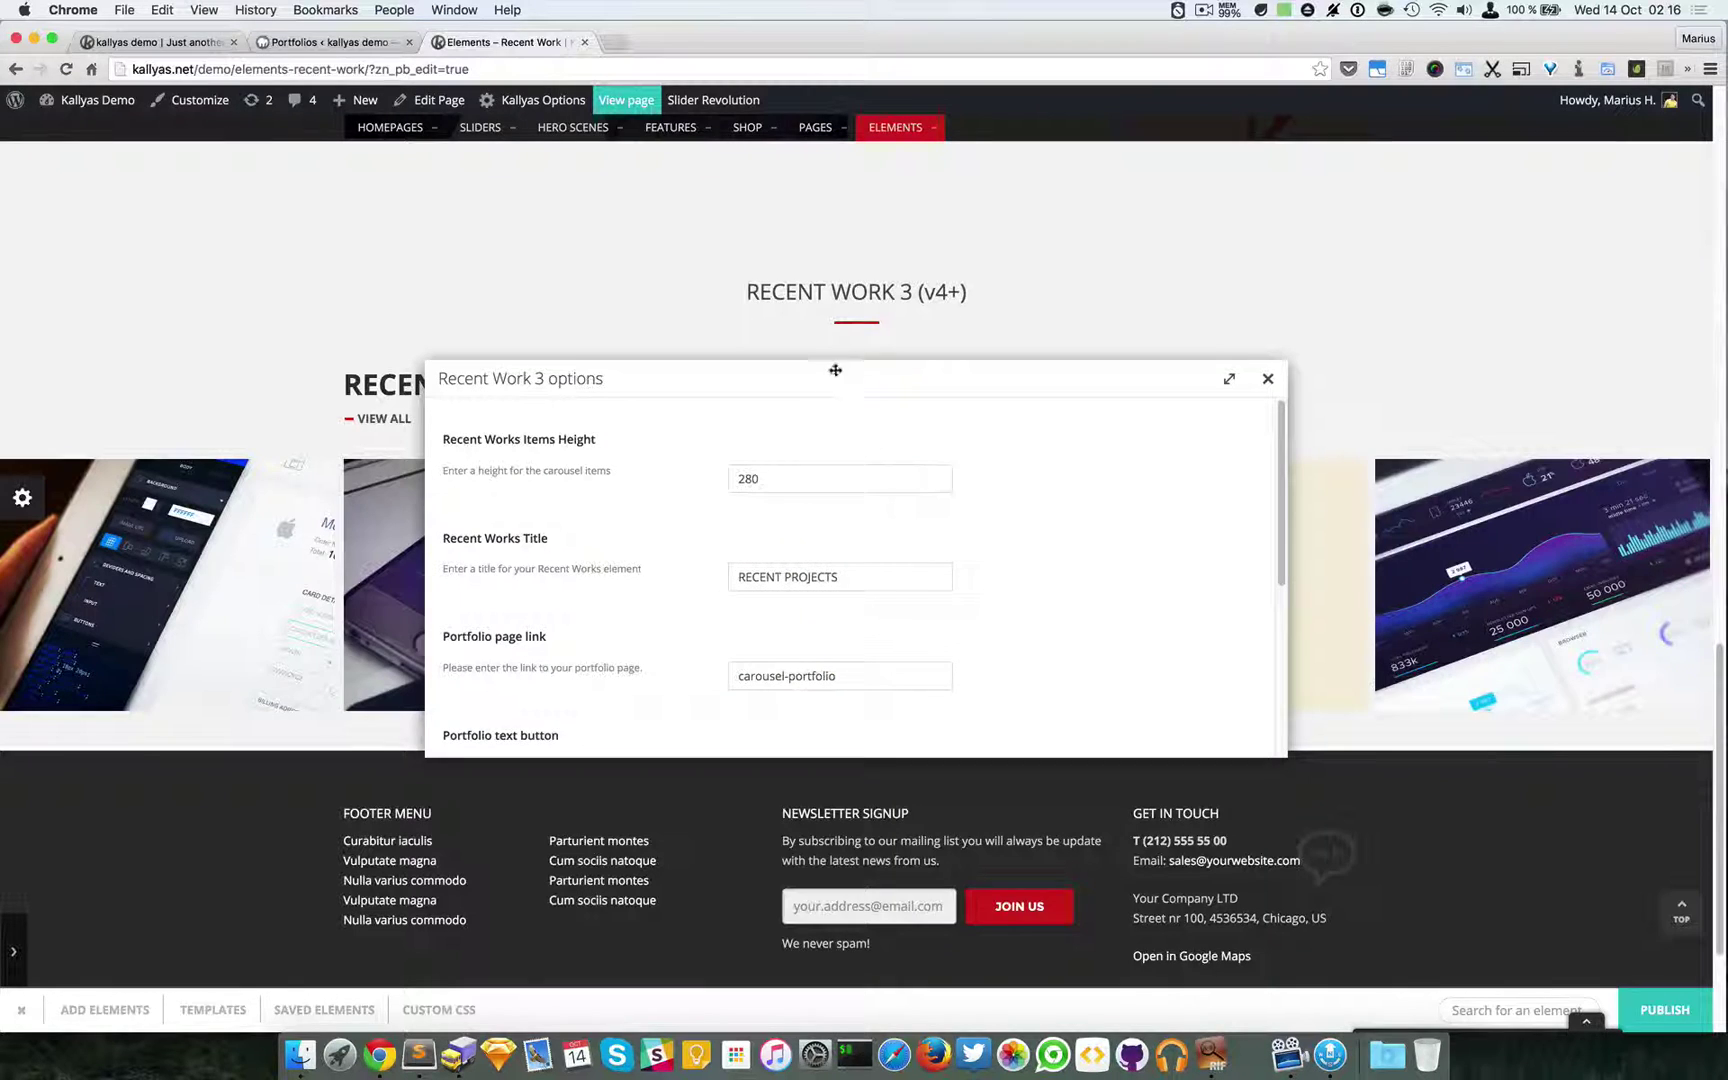
# Change the Recent Works Items Height from 280 to 350 and close the options dialog
pyautogui.moveTo(833, 359); pyautogui.dragTo(1091, 388)
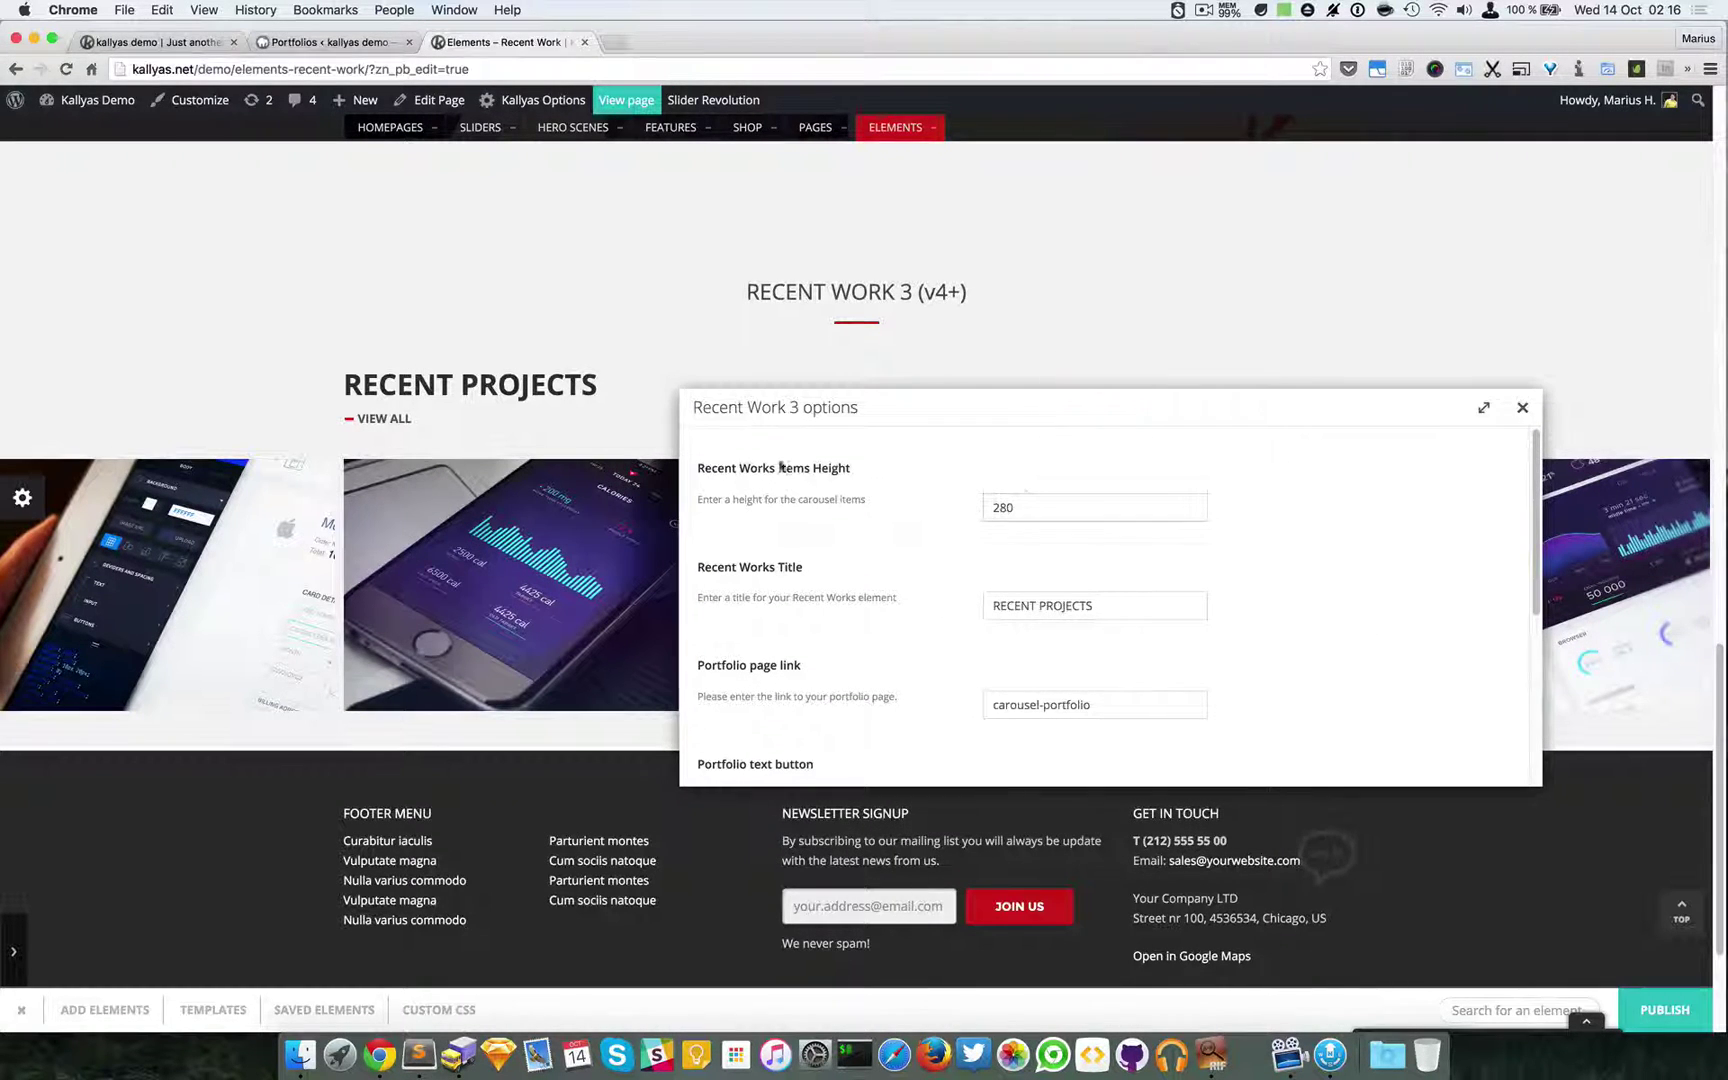
pyautogui.doubleClick(1050, 510)
pyautogui.doubleClick(1041, 507)
pyautogui.write('350')
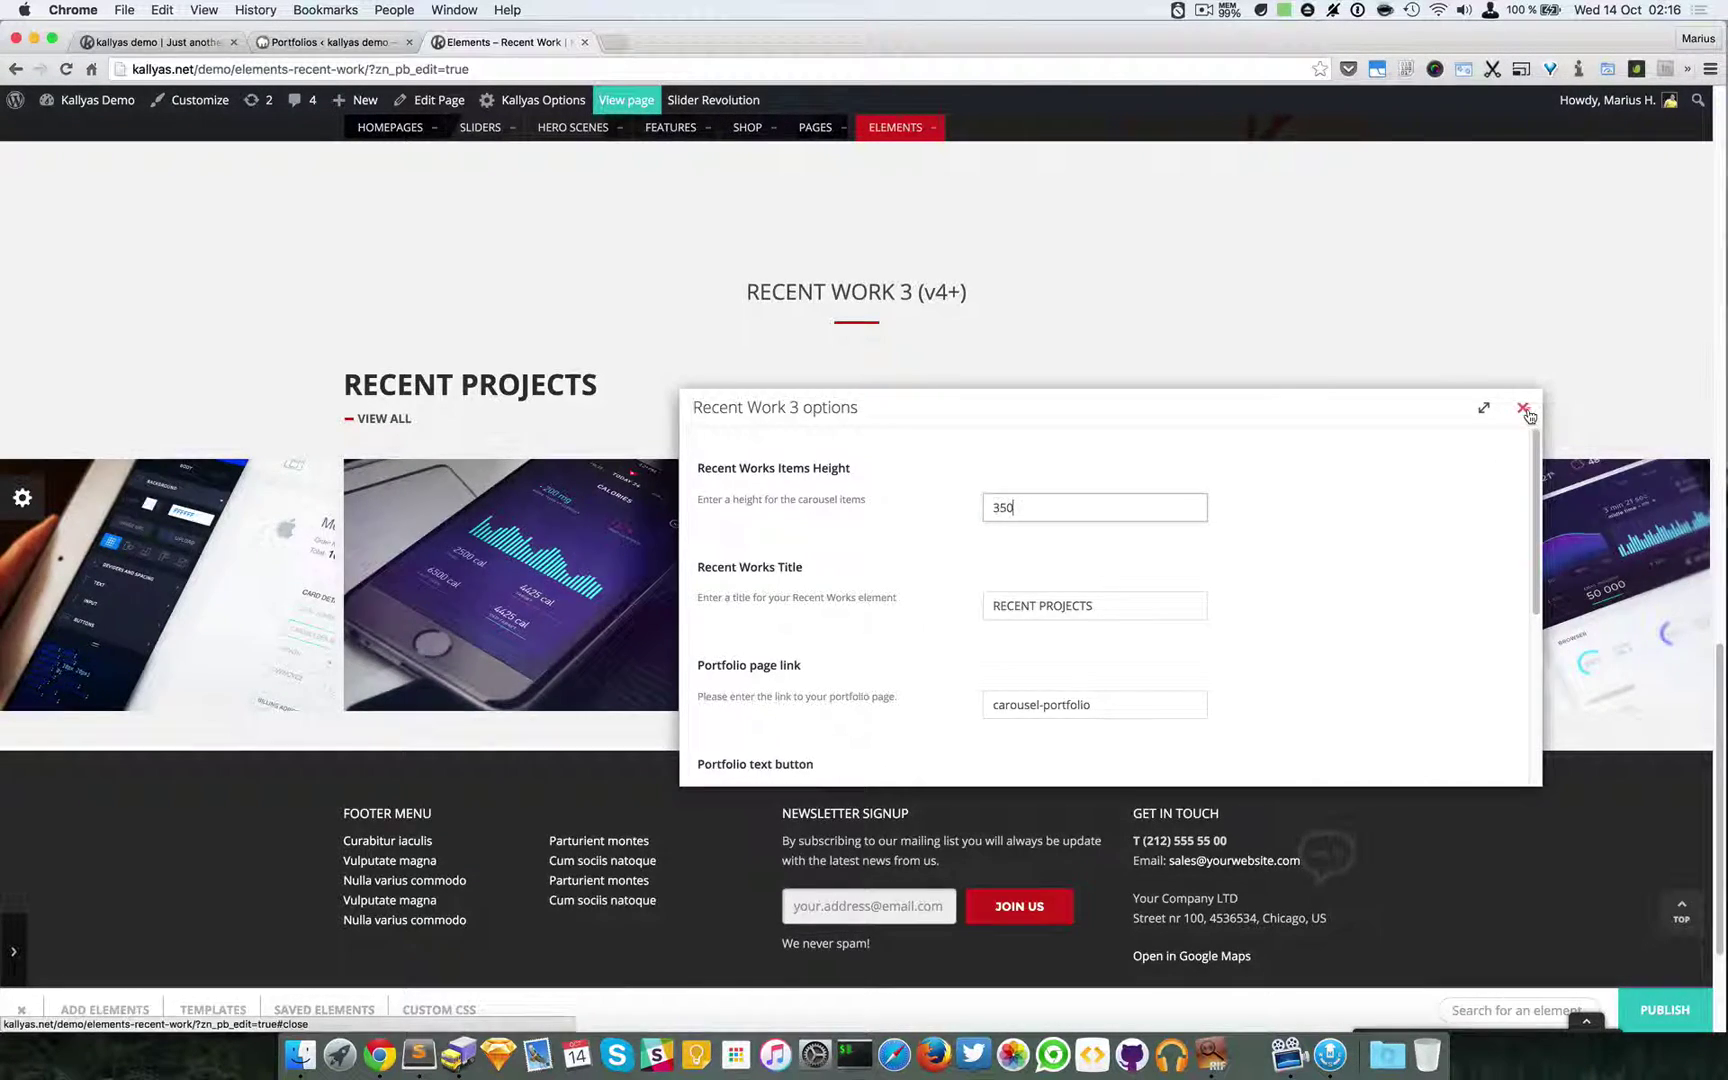
pyautogui.click(1523, 408)
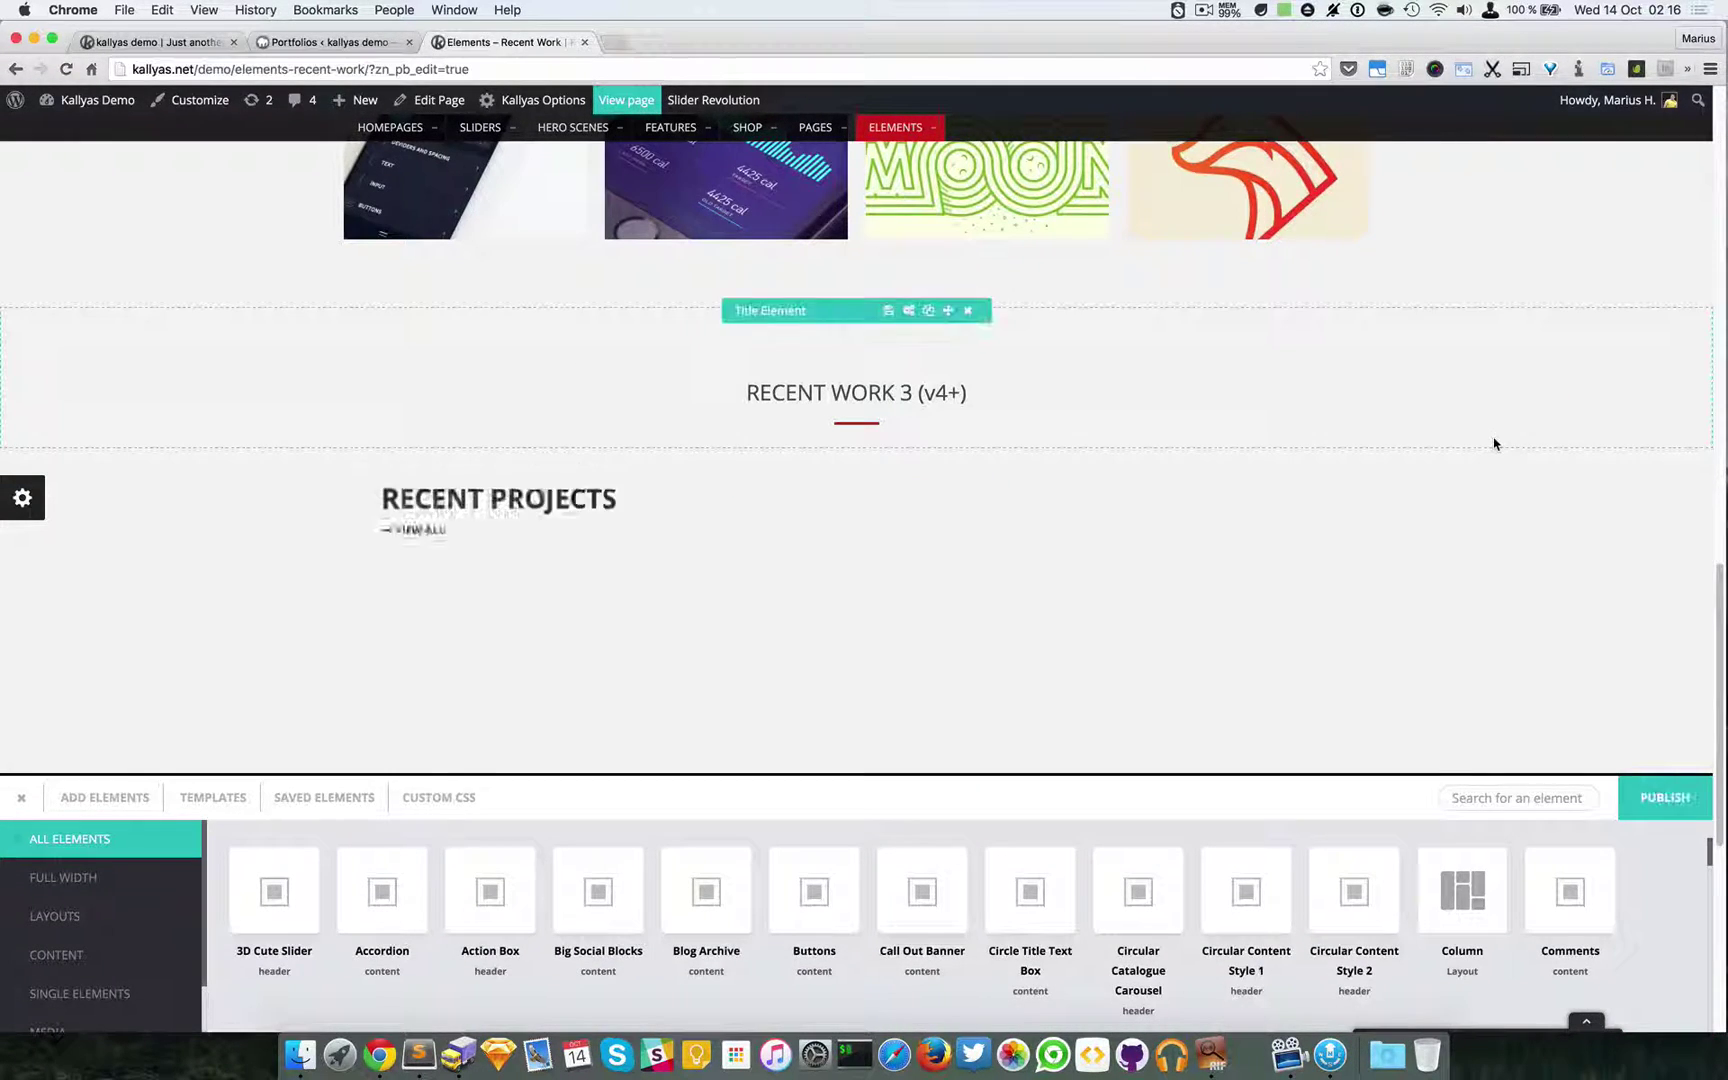
# Reopen Recent Work 3's options and review the carousel-portfolio link and VIEW ALL button text
pyautogui.scroll(-3, 1497, 446)
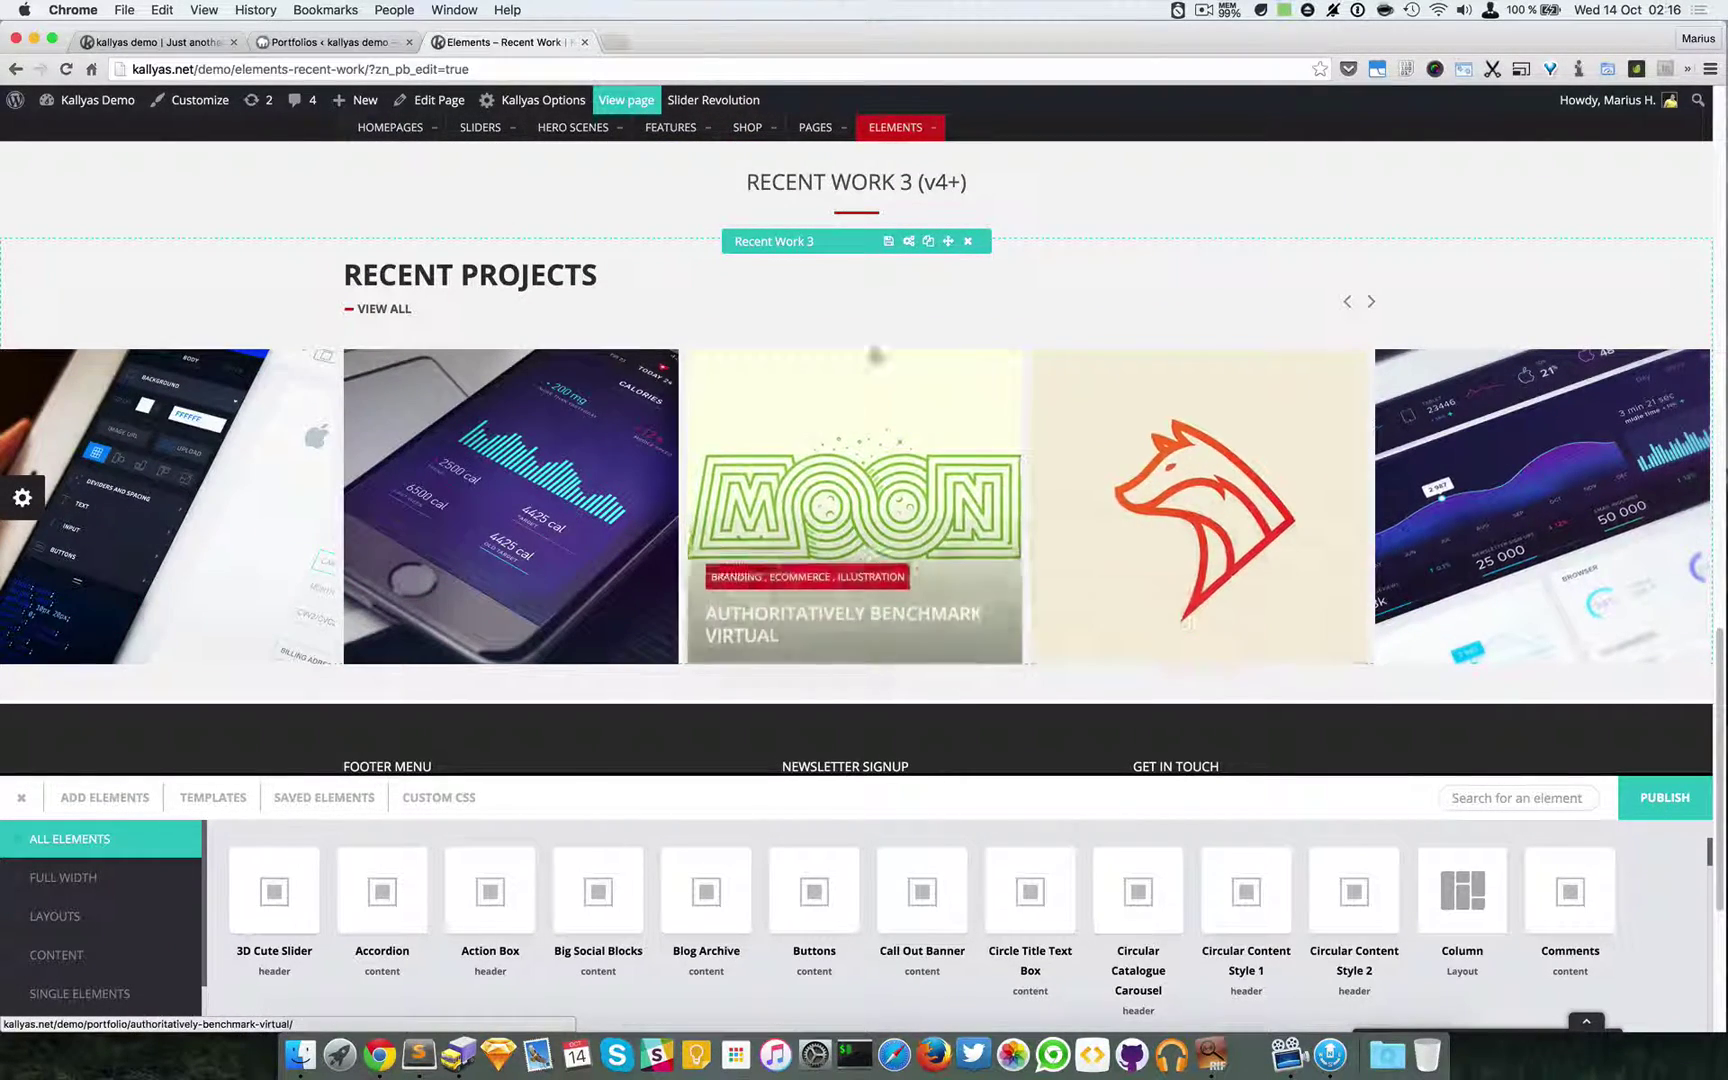
pyautogui.click(908, 241)
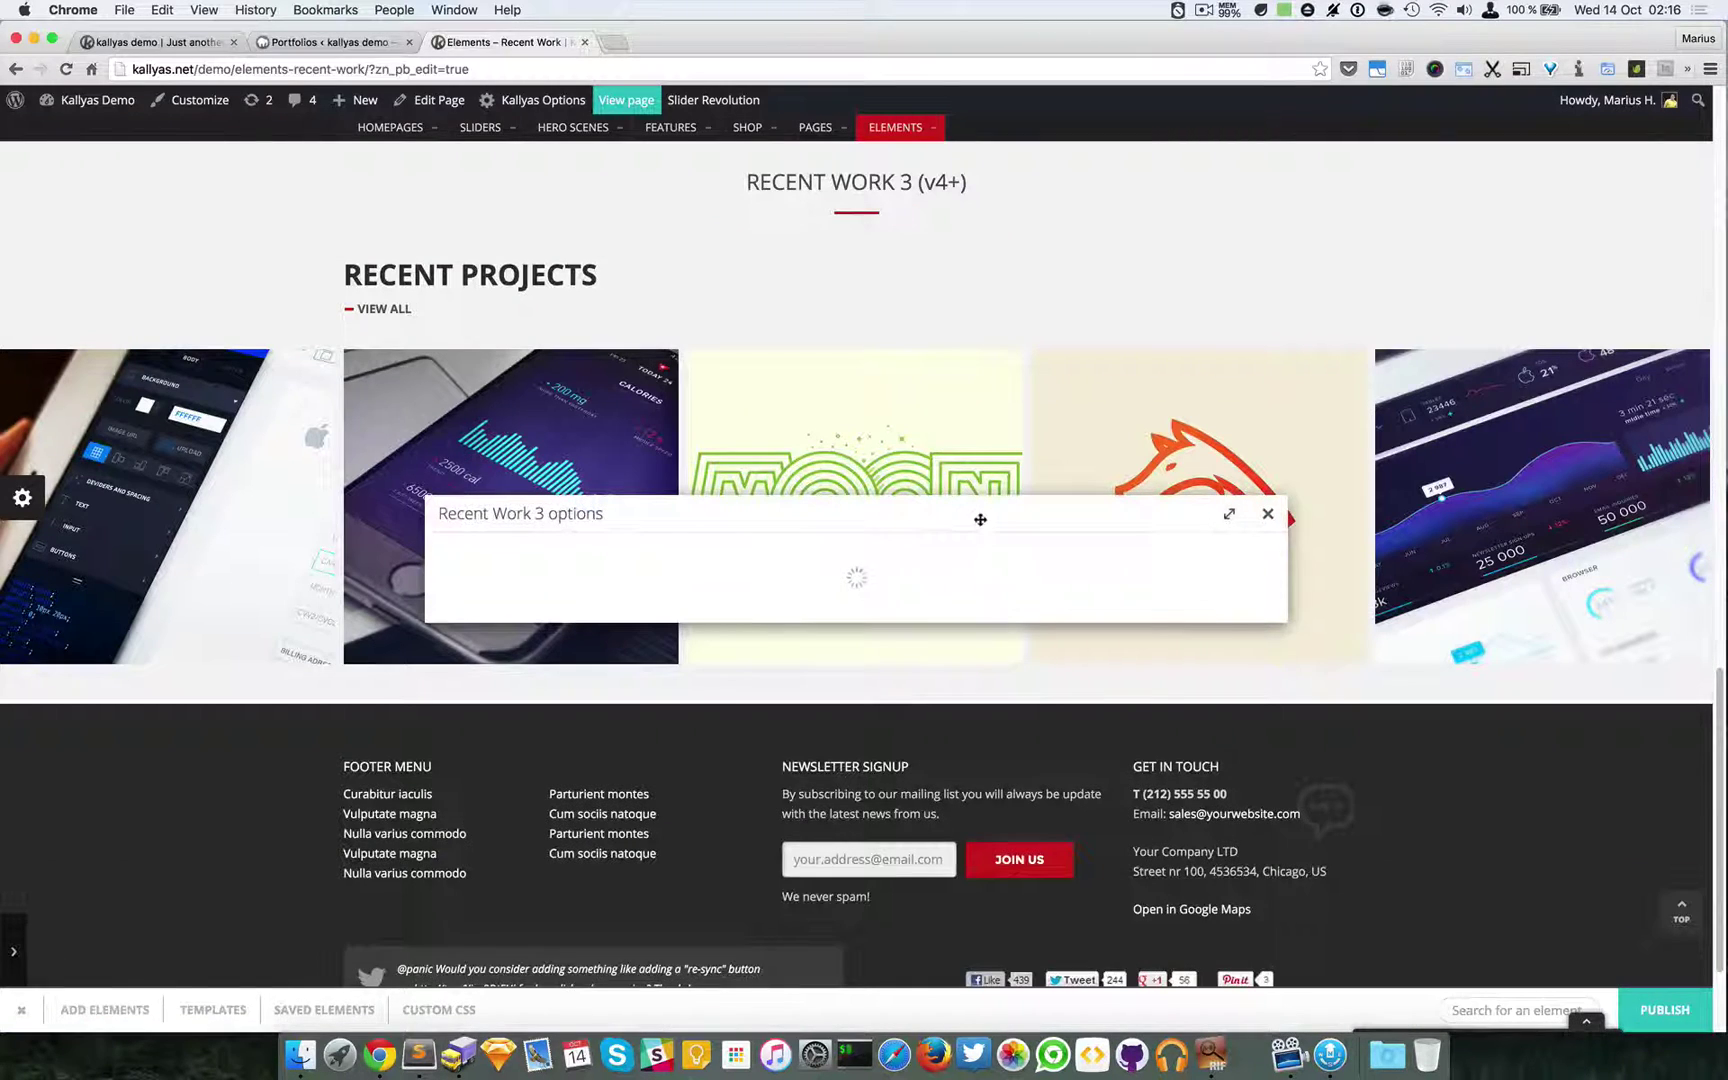
pyautogui.moveTo(696, 401); pyautogui.dragTo(1016, 449)
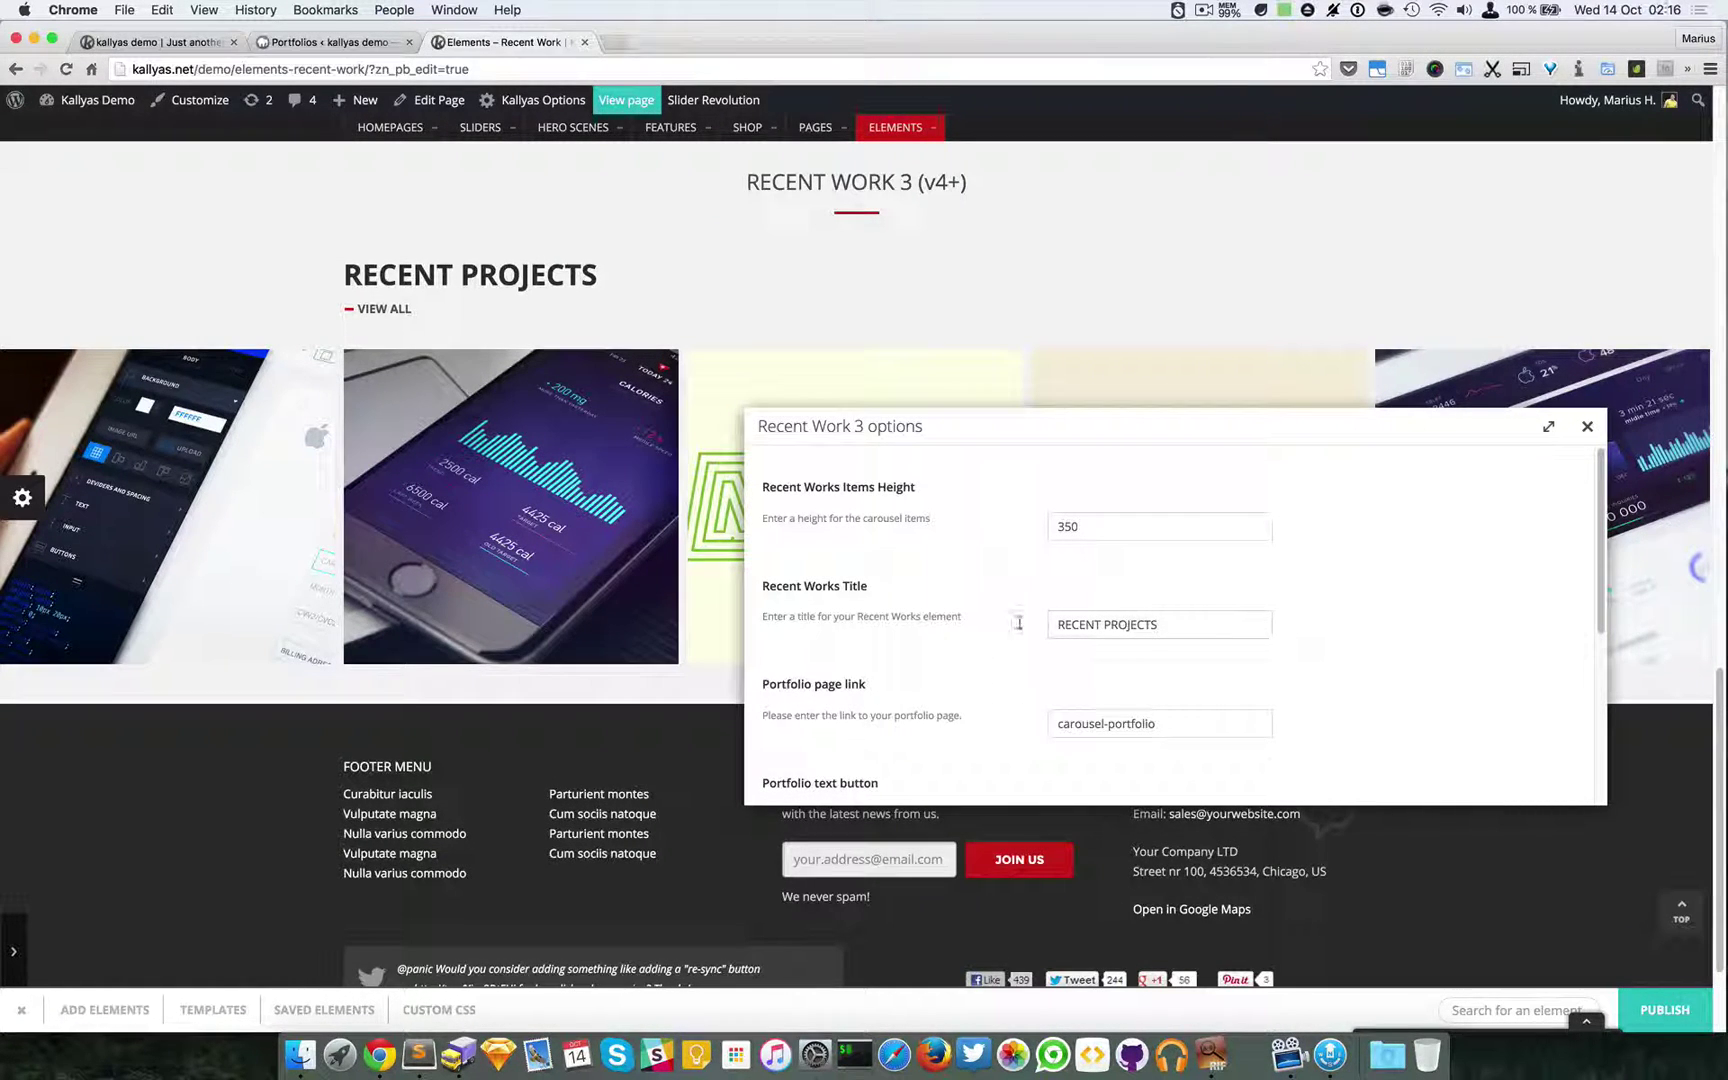
pyautogui.scroll(-2, 1126, 623)
pyautogui.click(1055, 655)
pyautogui.scroll(-1, 1052, 651)
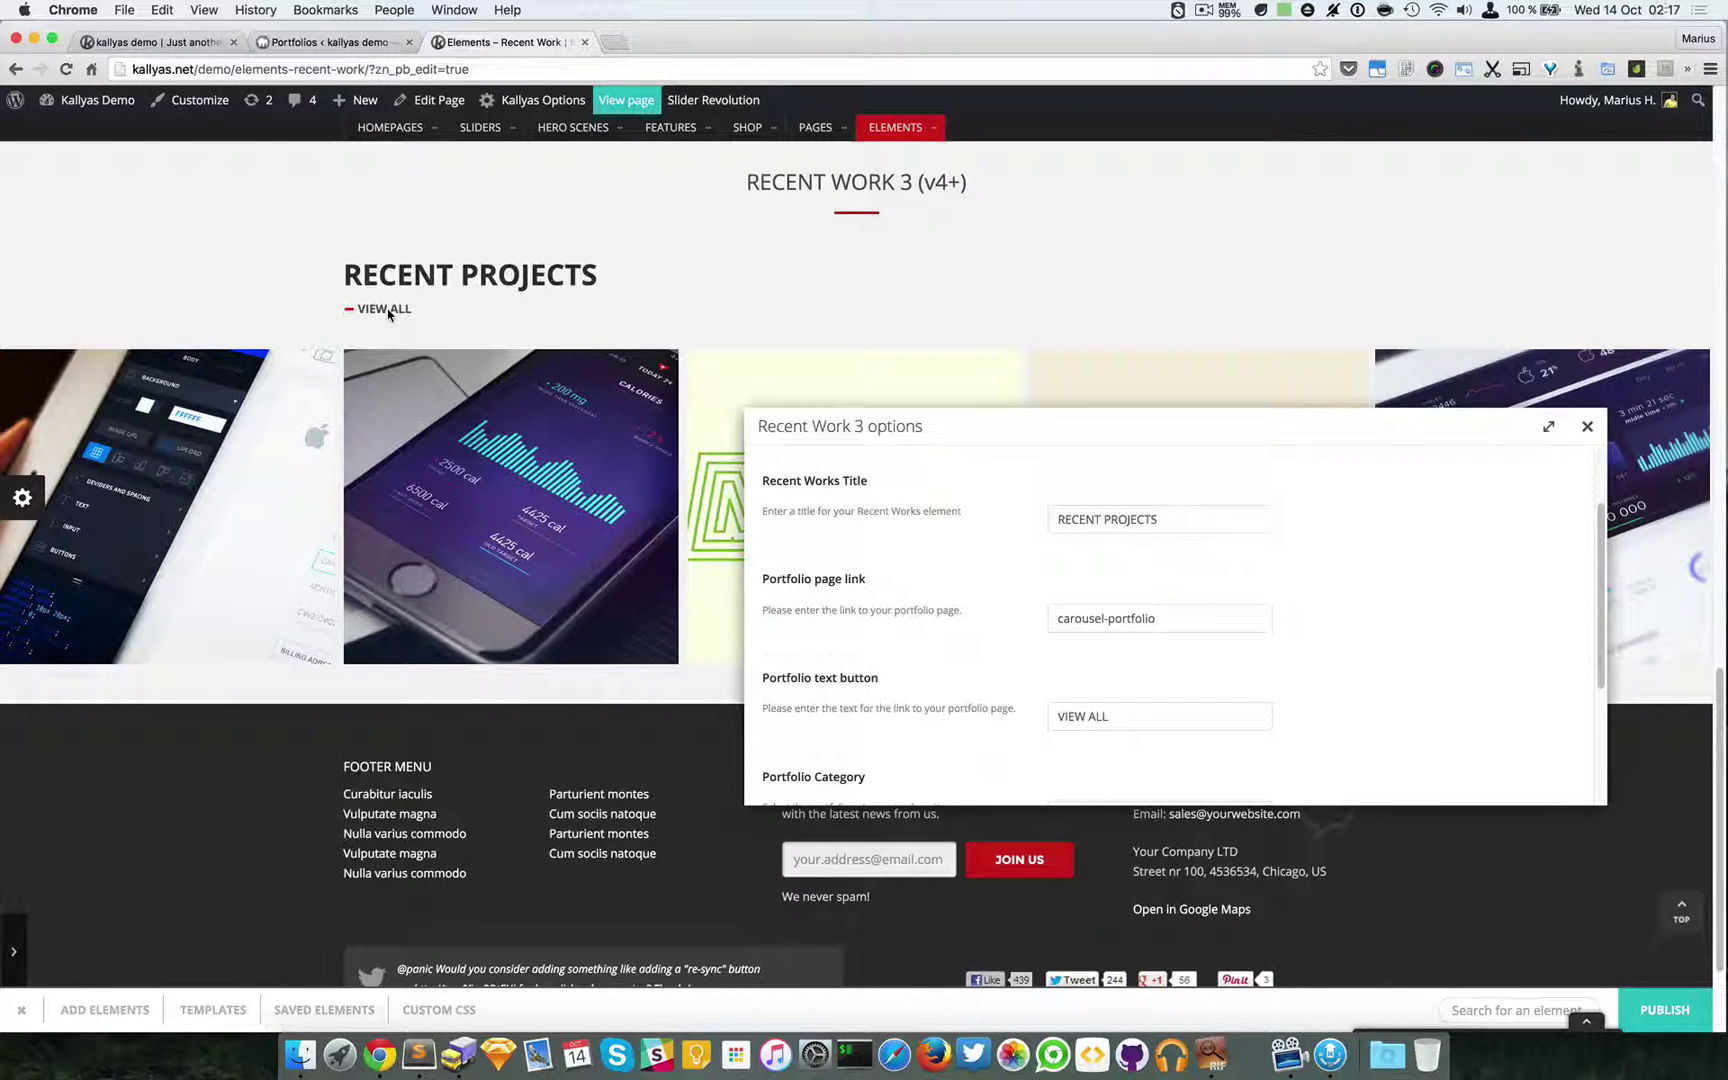
pyautogui.tripleClick(1124, 618)
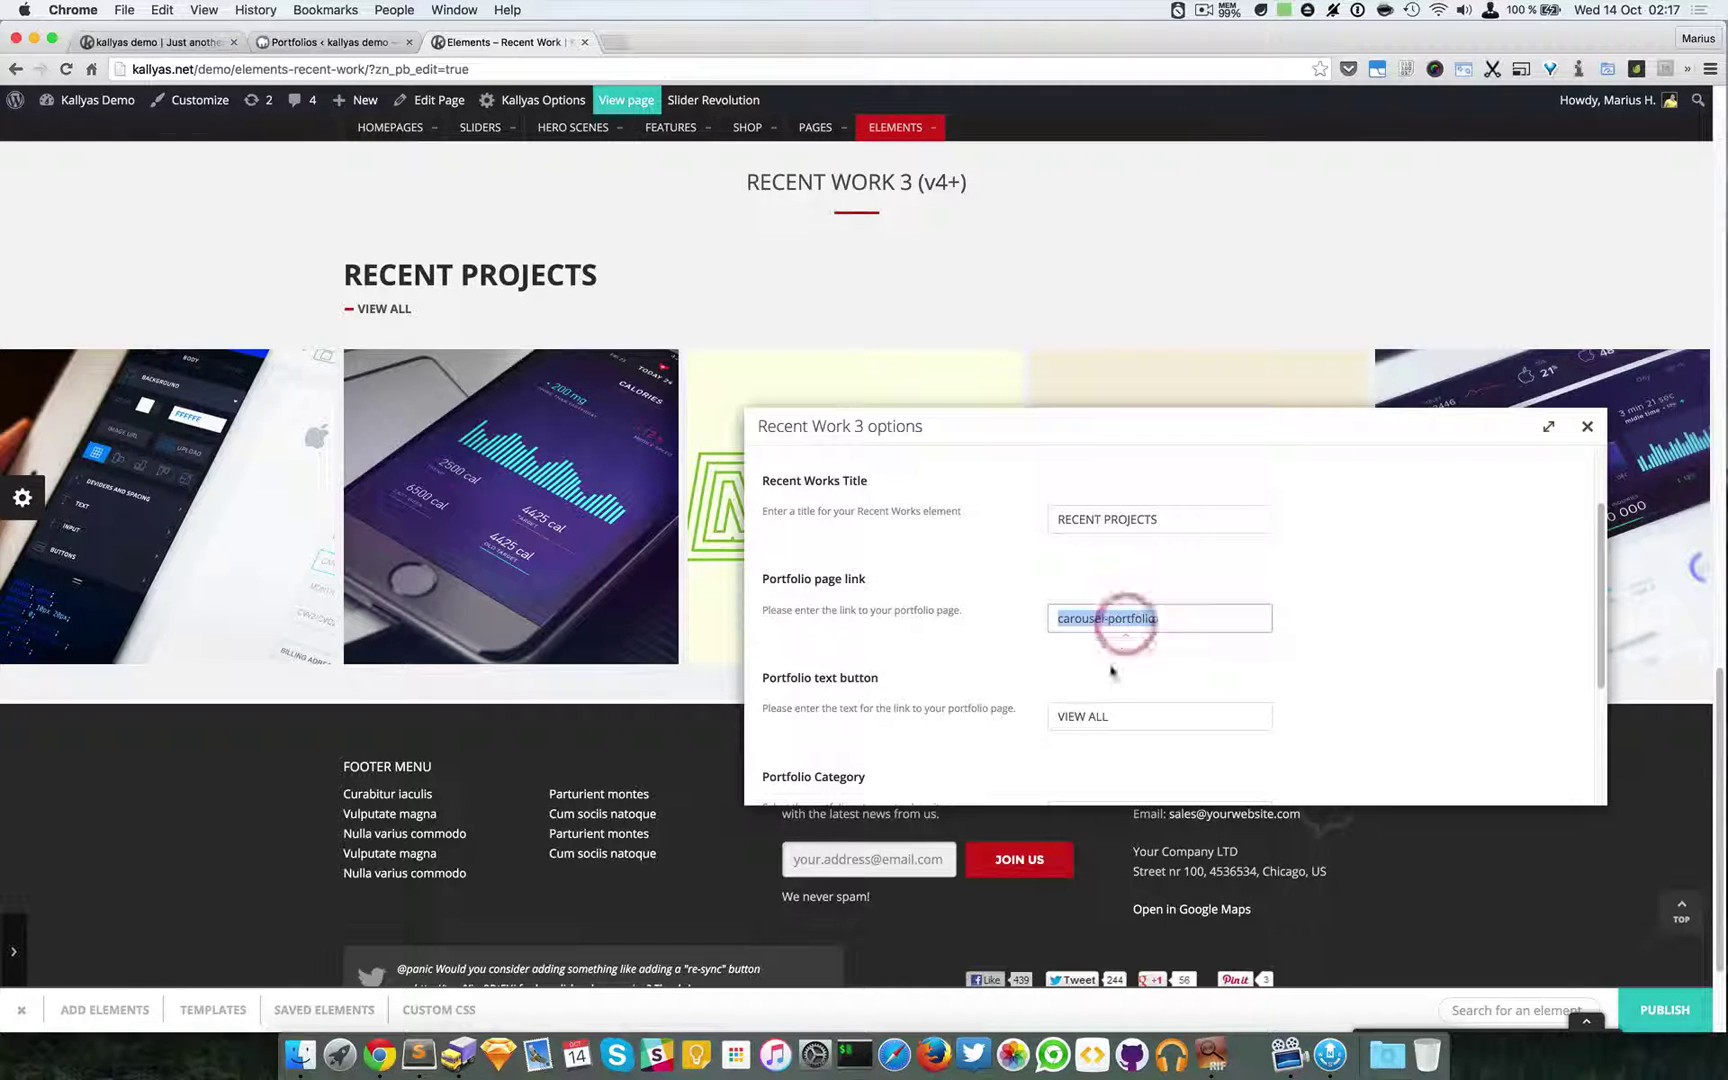
pyautogui.tripleClick(1089, 717)
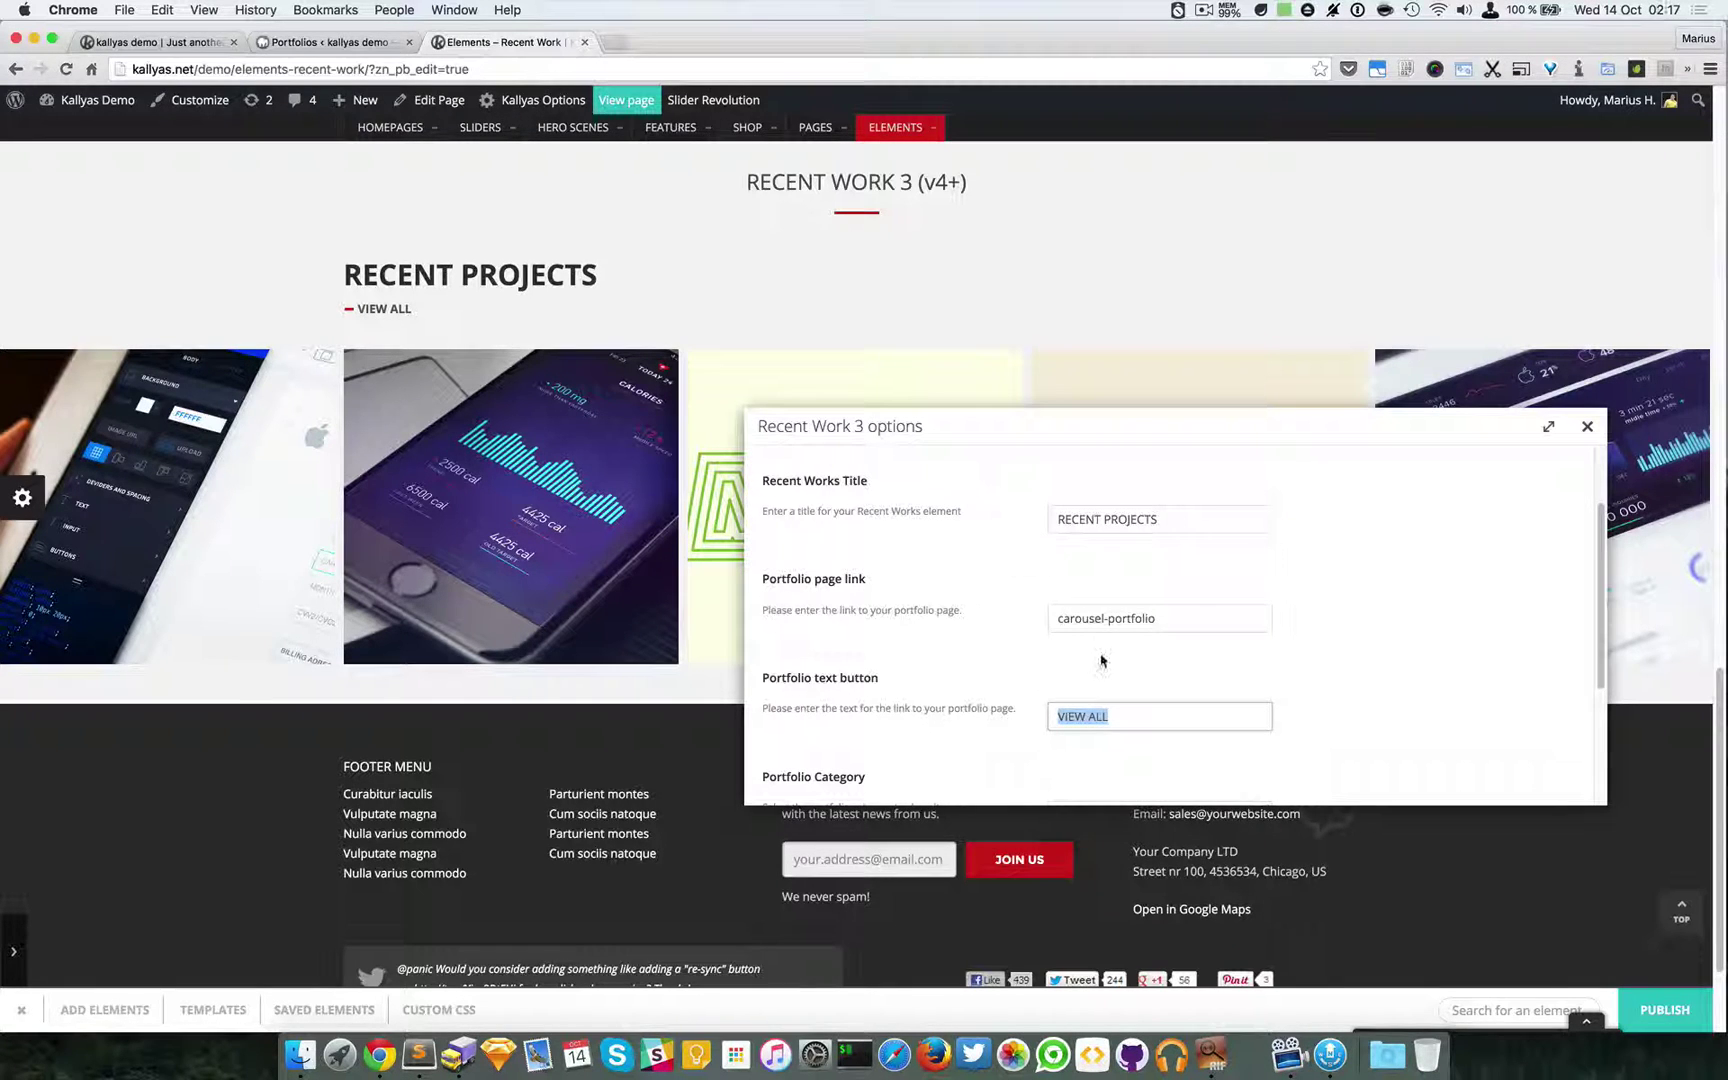
# Select Branding, Illustration, Miscellaneous, WEB, eCommerce and Apps as the portfolio categories
pyautogui.scroll(-5, 1000, 664)
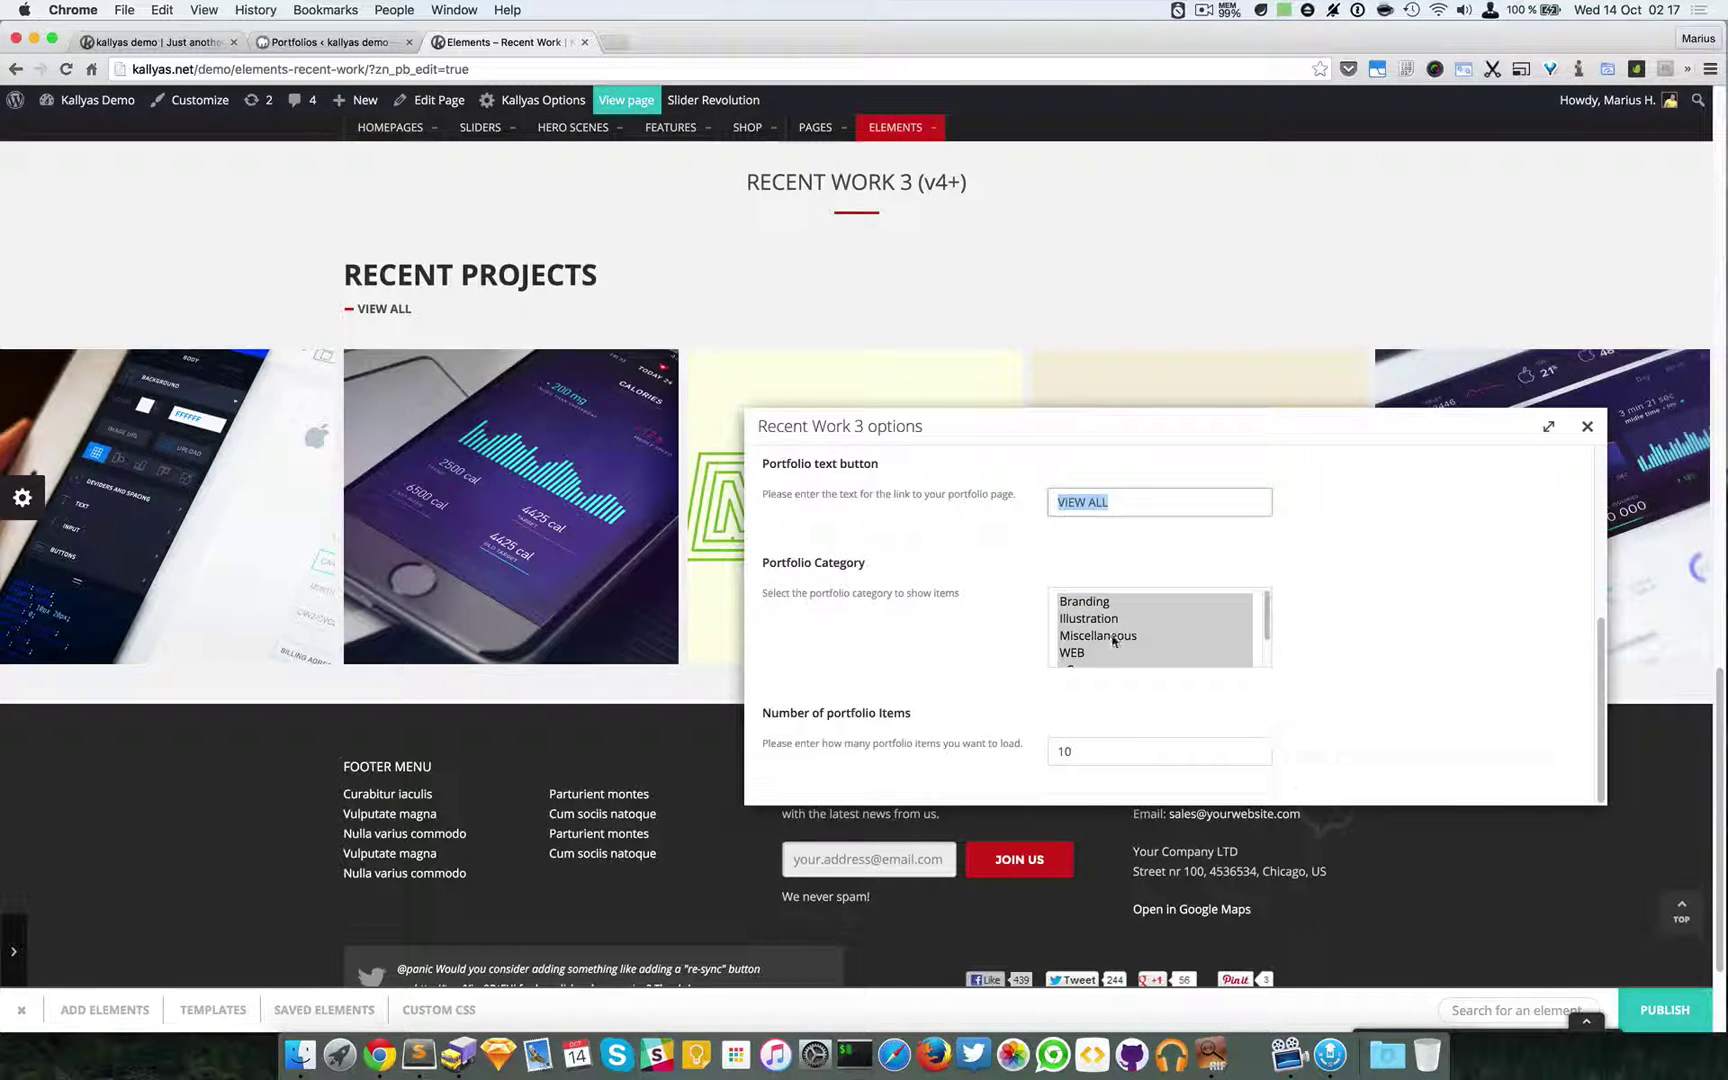
pyautogui.click(1341, 621)
pyautogui.click(1234, 618)
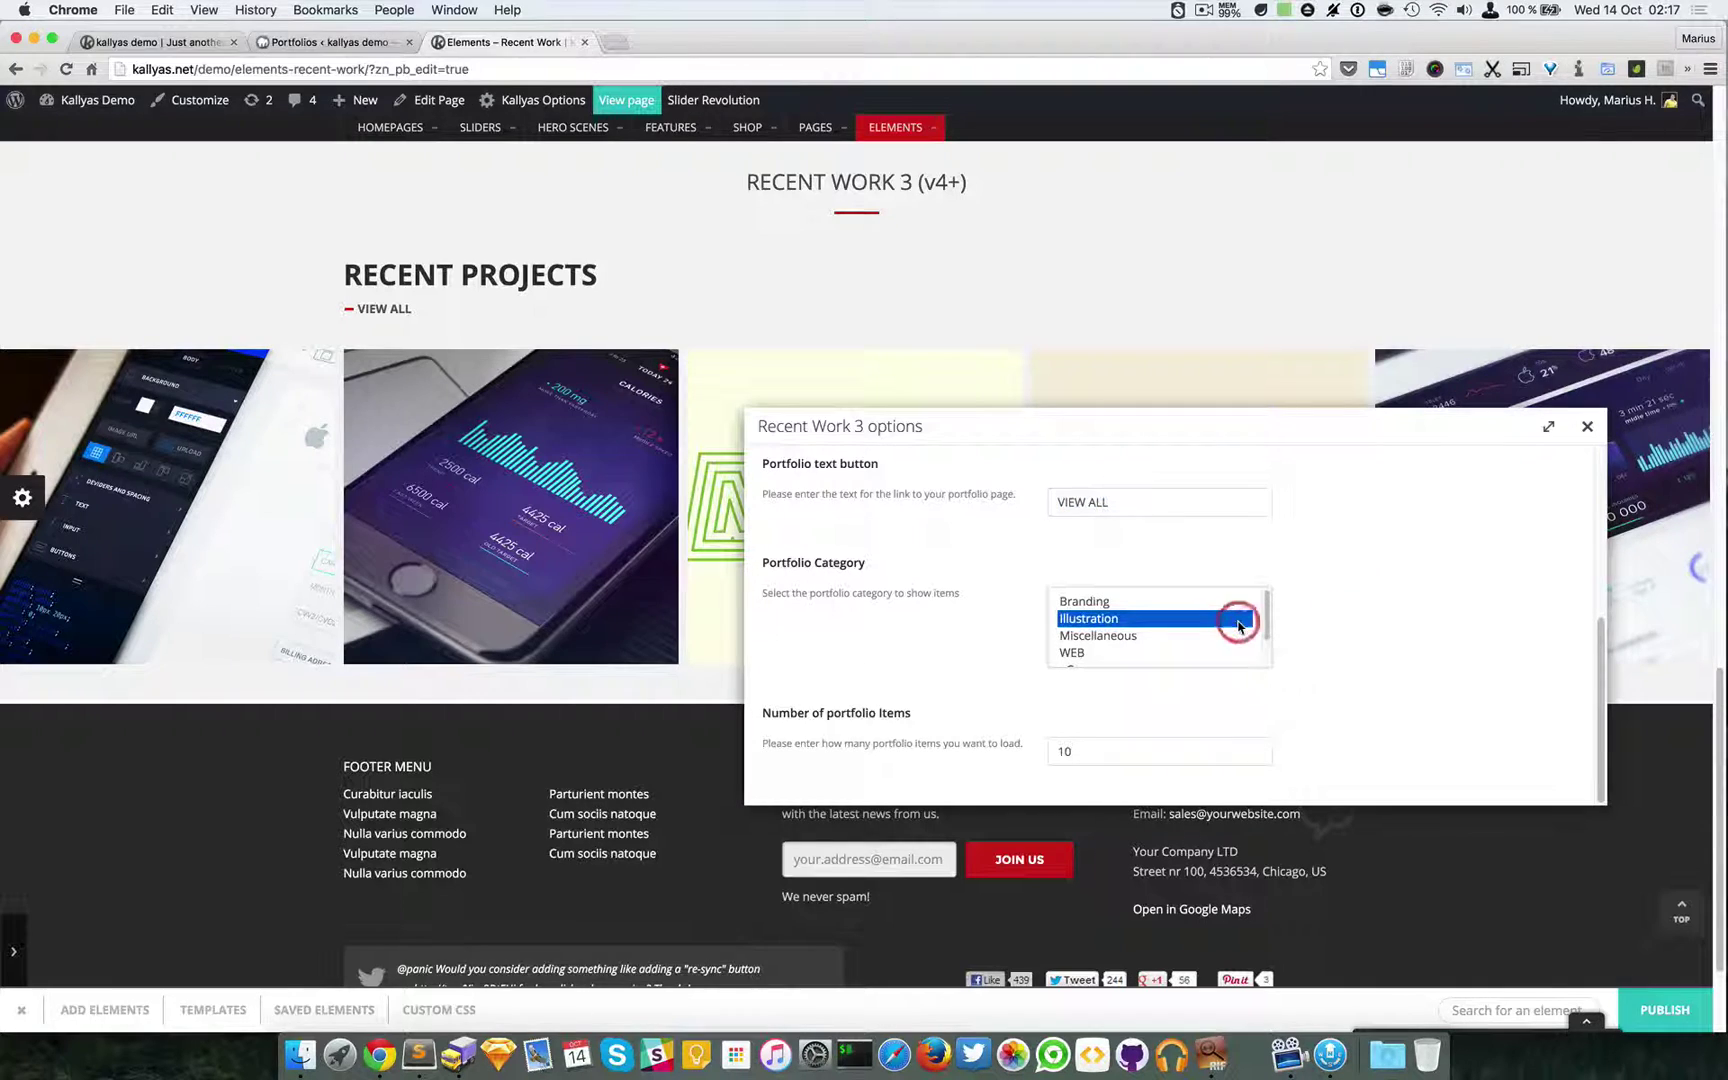
pyautogui.click(1219, 603)
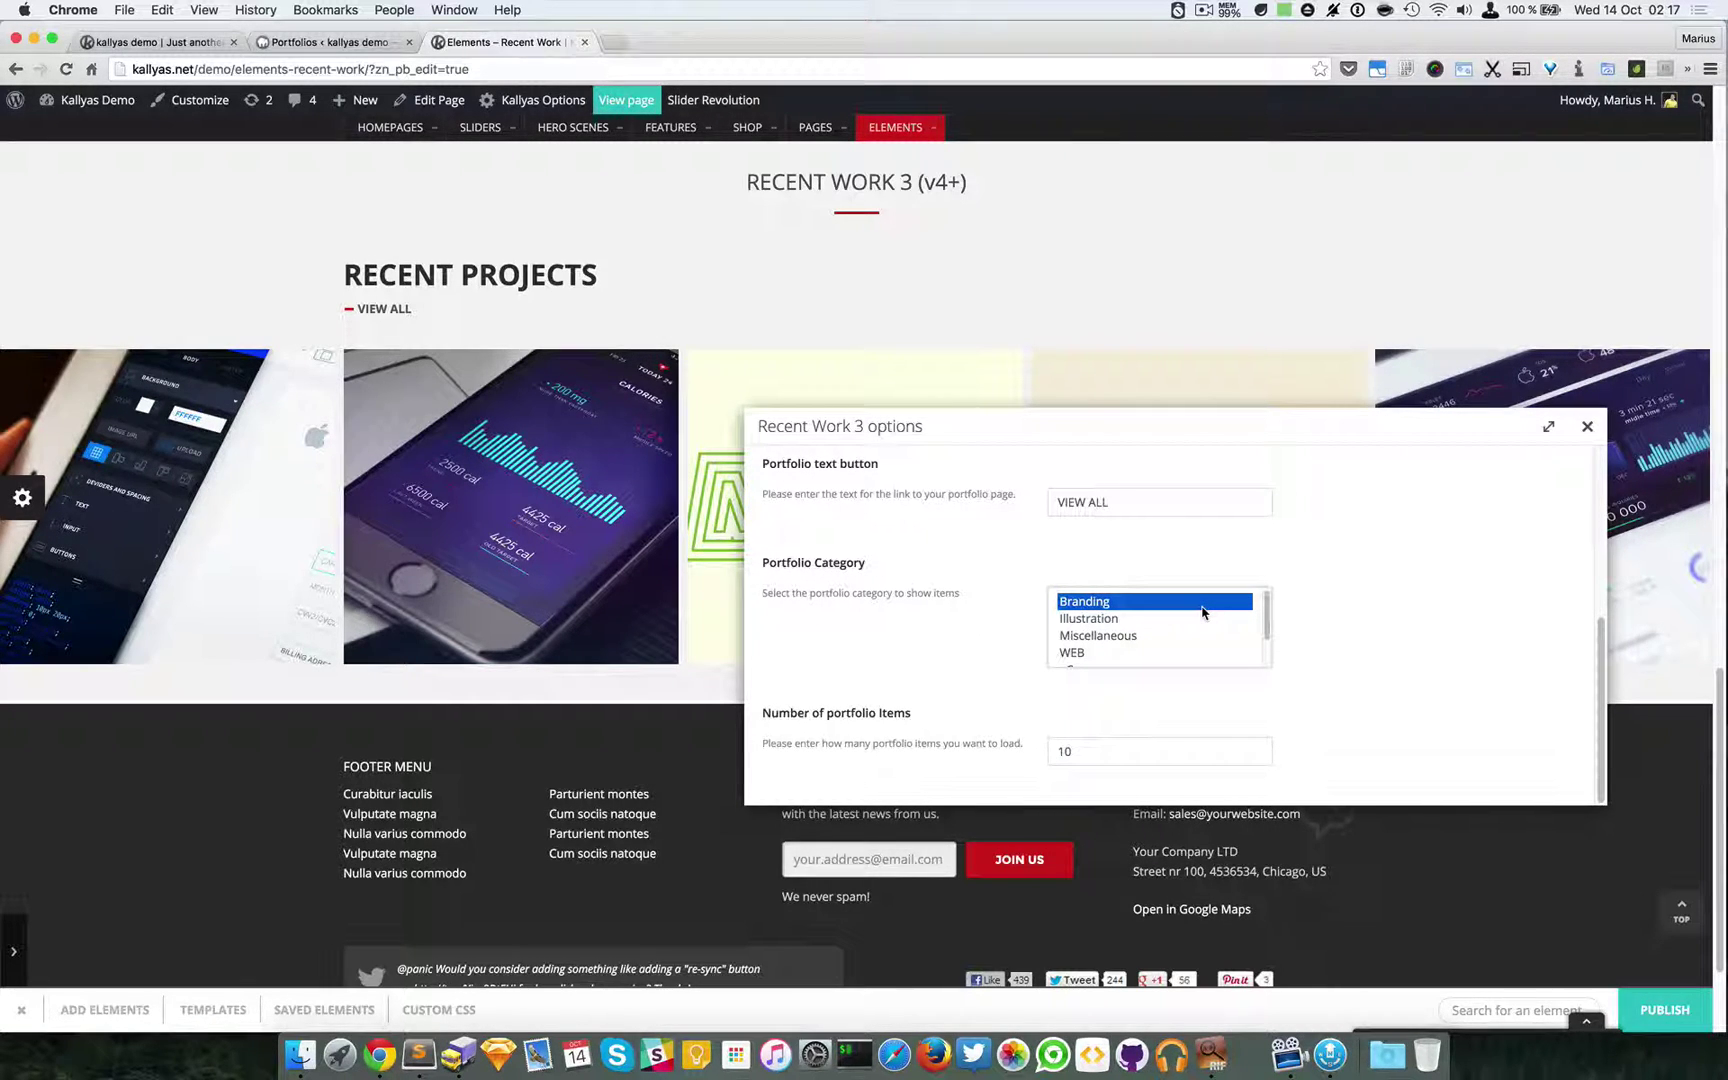
pyautogui.moveTo(1192, 615); pyautogui.dragTo(1161, 660)
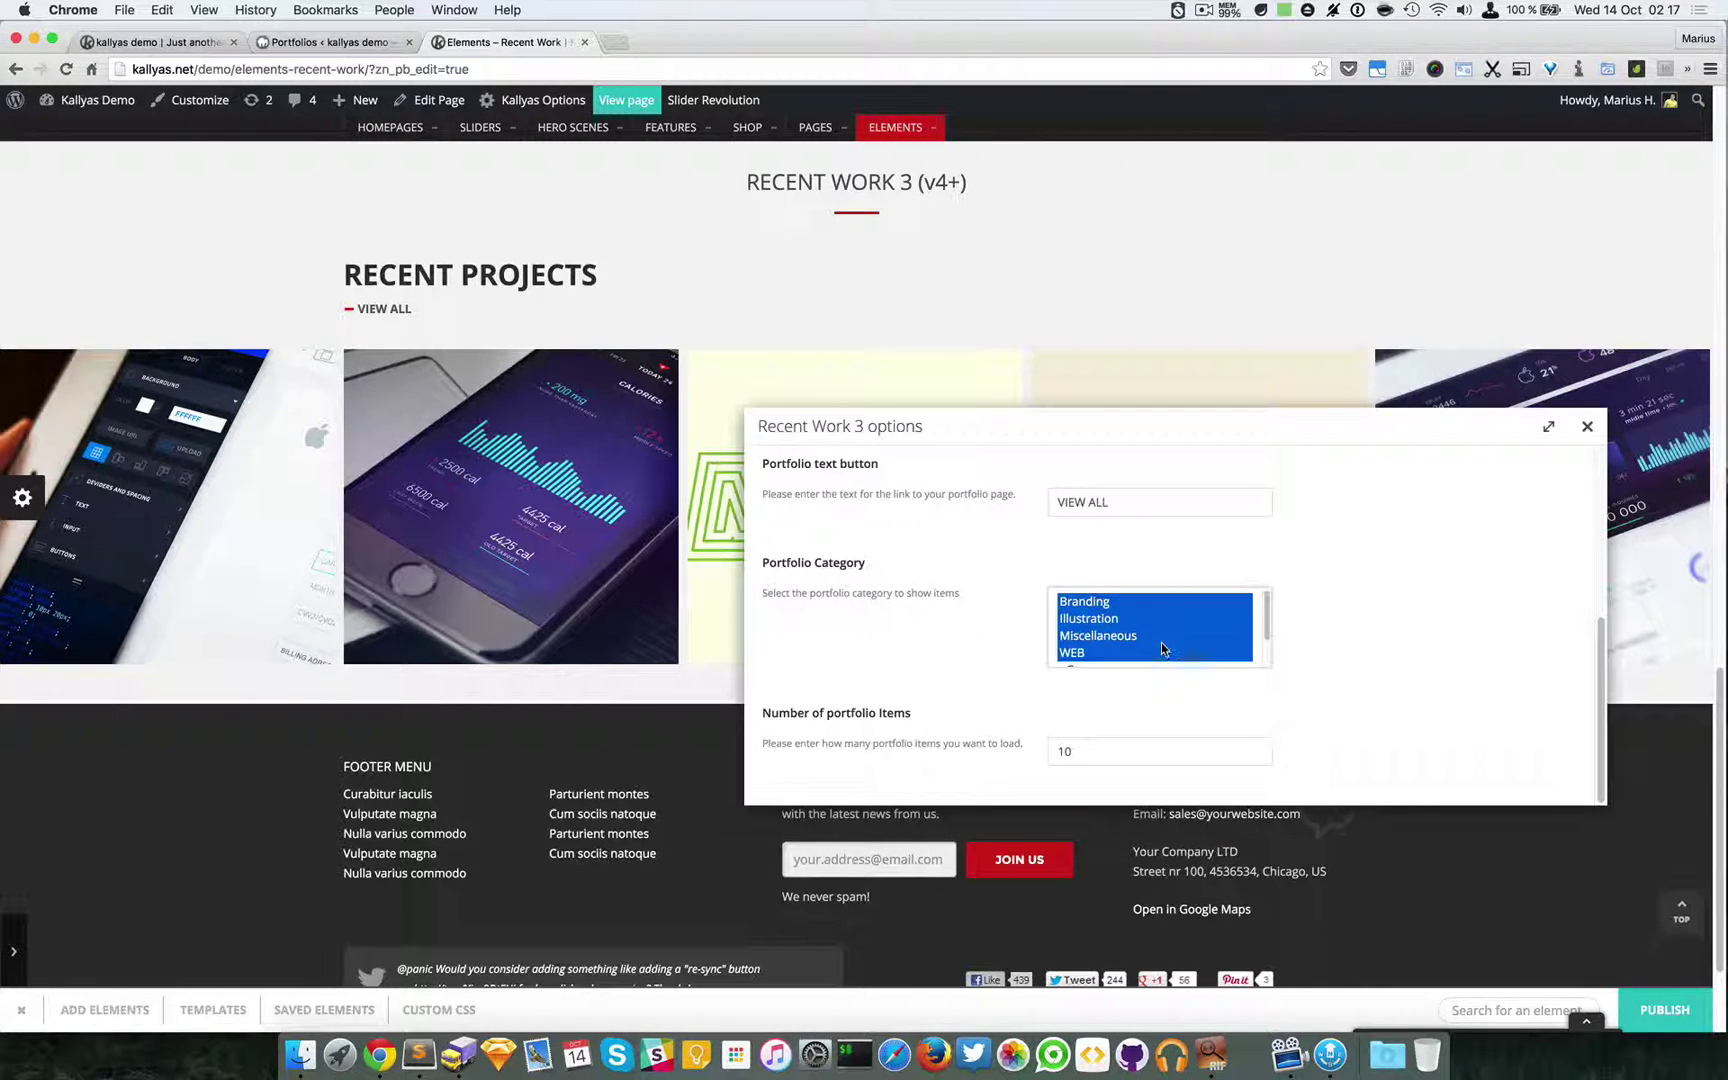
pyautogui.moveTo(1268, 617); pyautogui.dragTo(1267, 642)
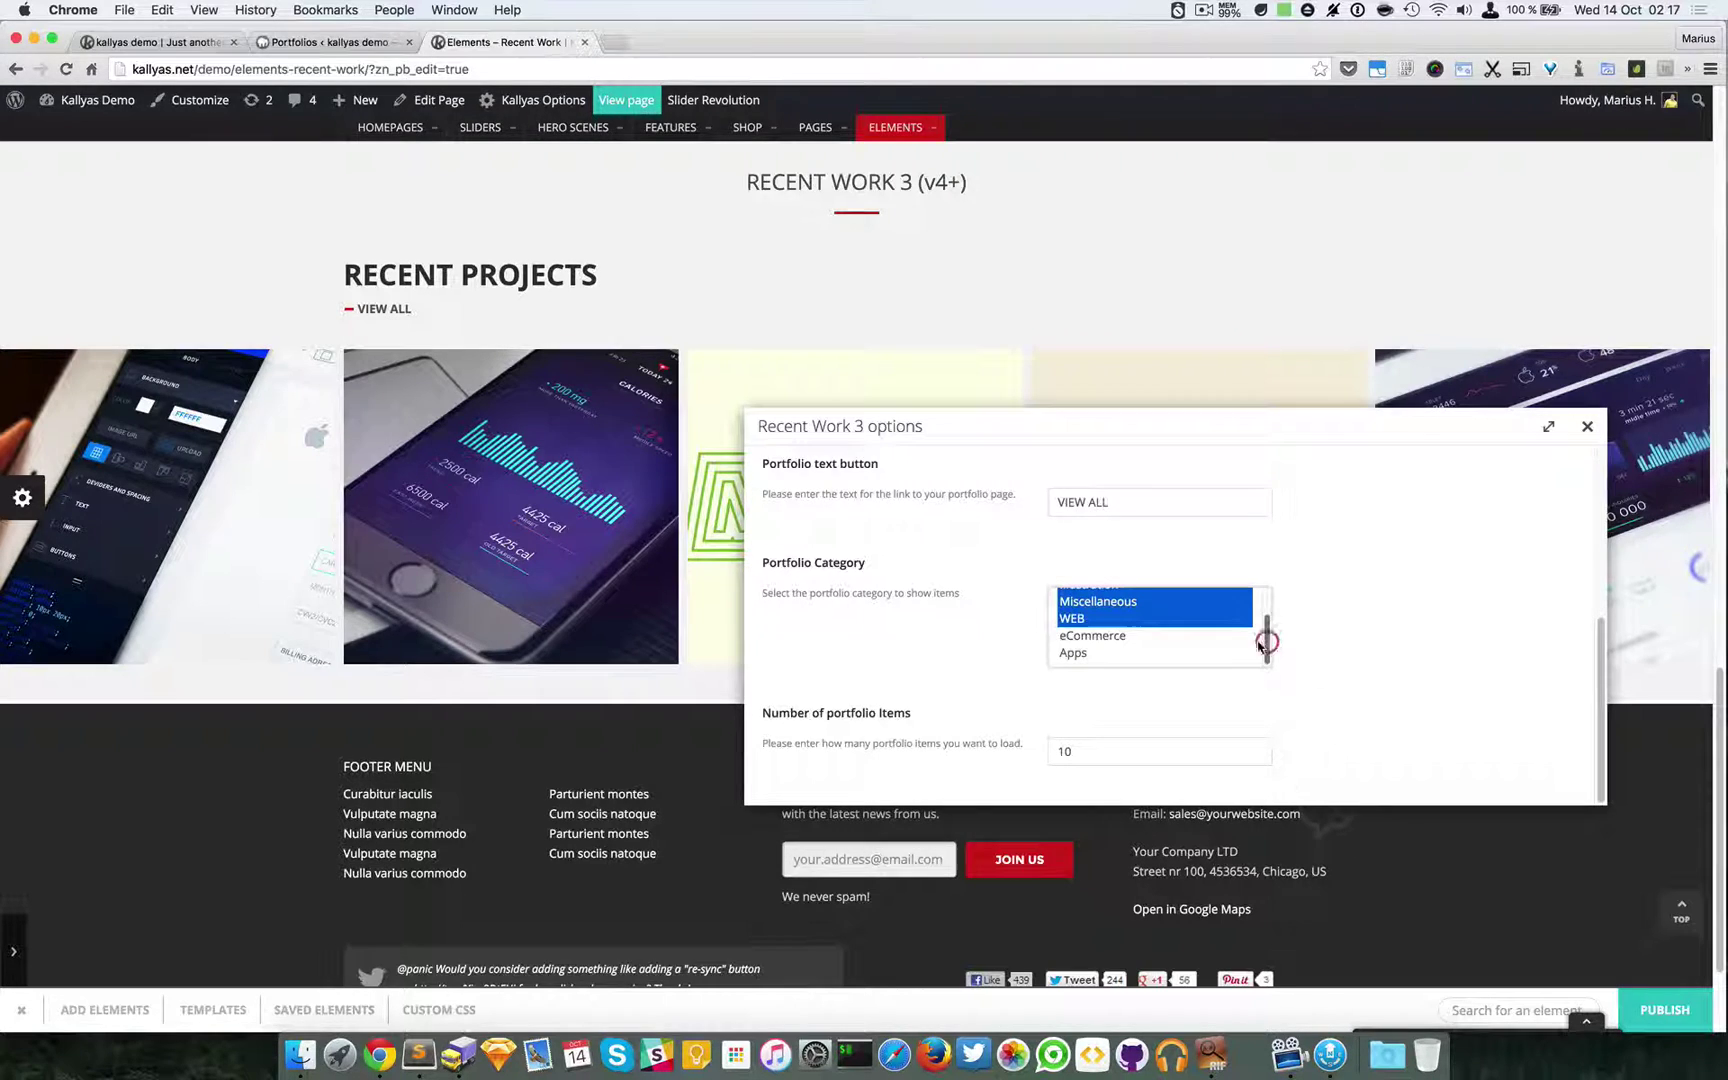
pyautogui.keyDown('shift'); pyautogui.click(1192, 655); pyautogui.keyUp('shift')
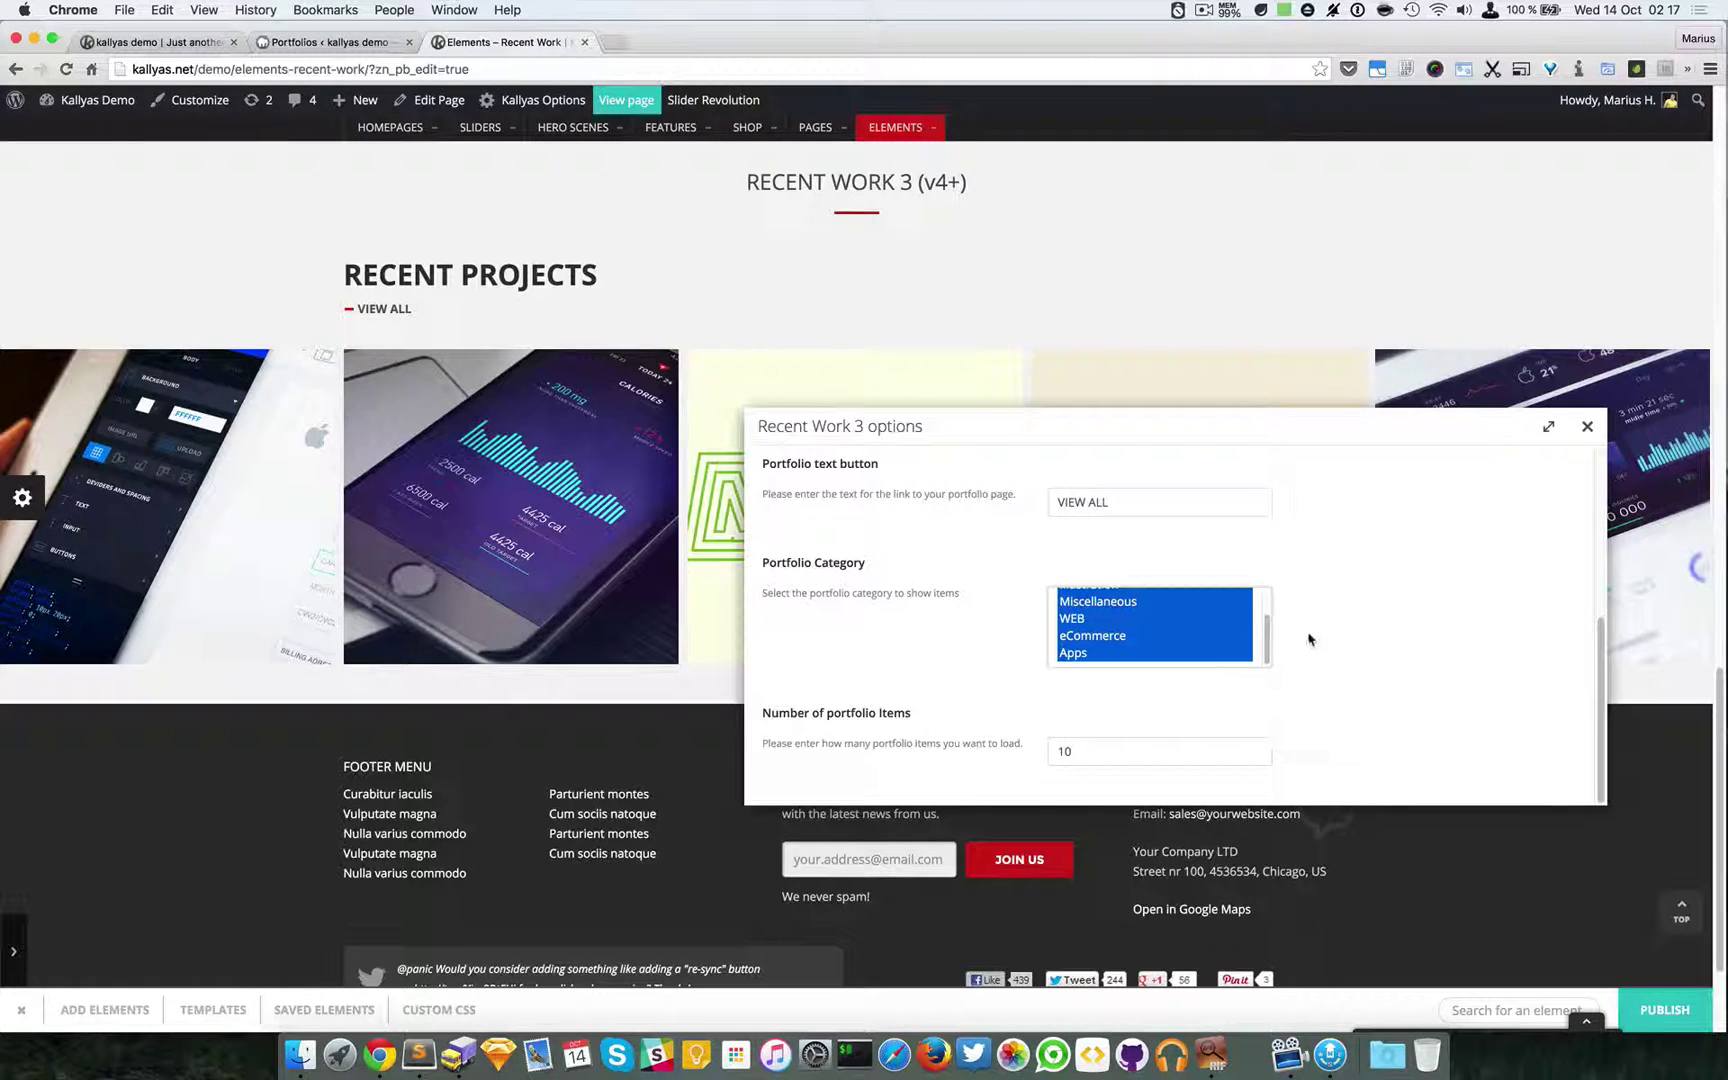
# Set Number of portfolio items to 10 and shift the options dialog slightly left and down
pyautogui.click(1100, 759)
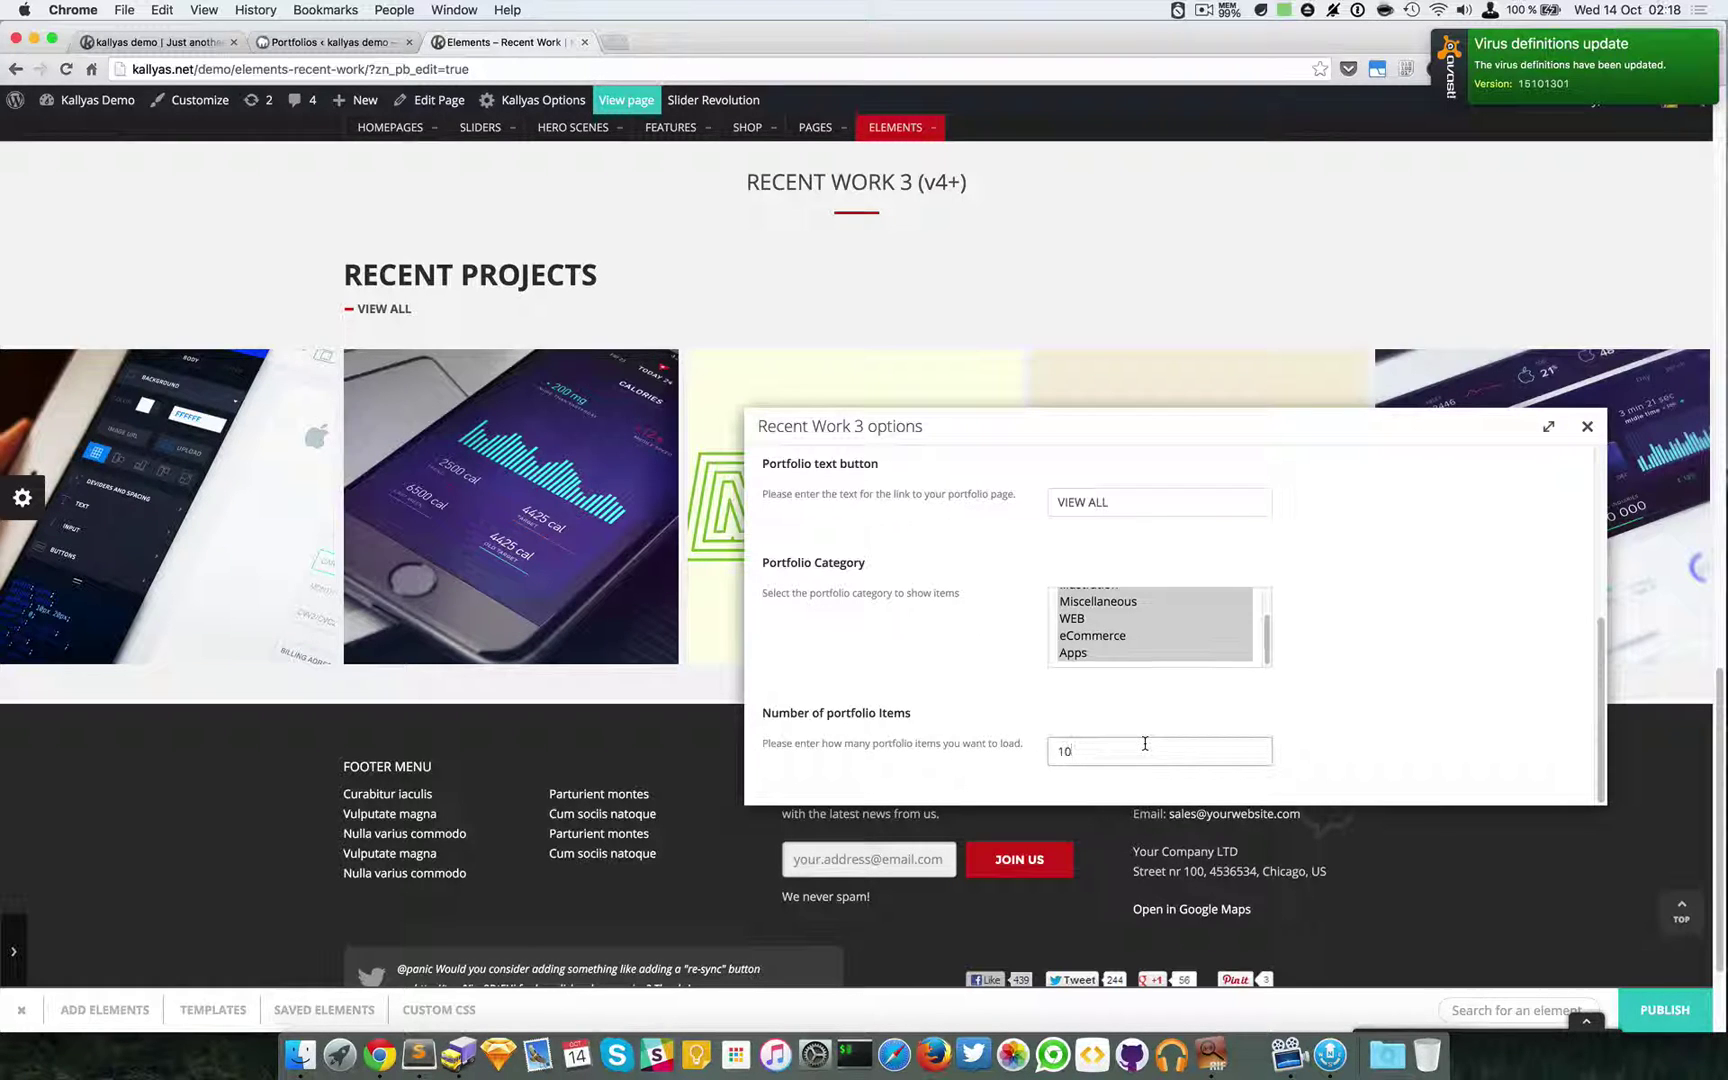
pyautogui.scroll(5, 916, 652)
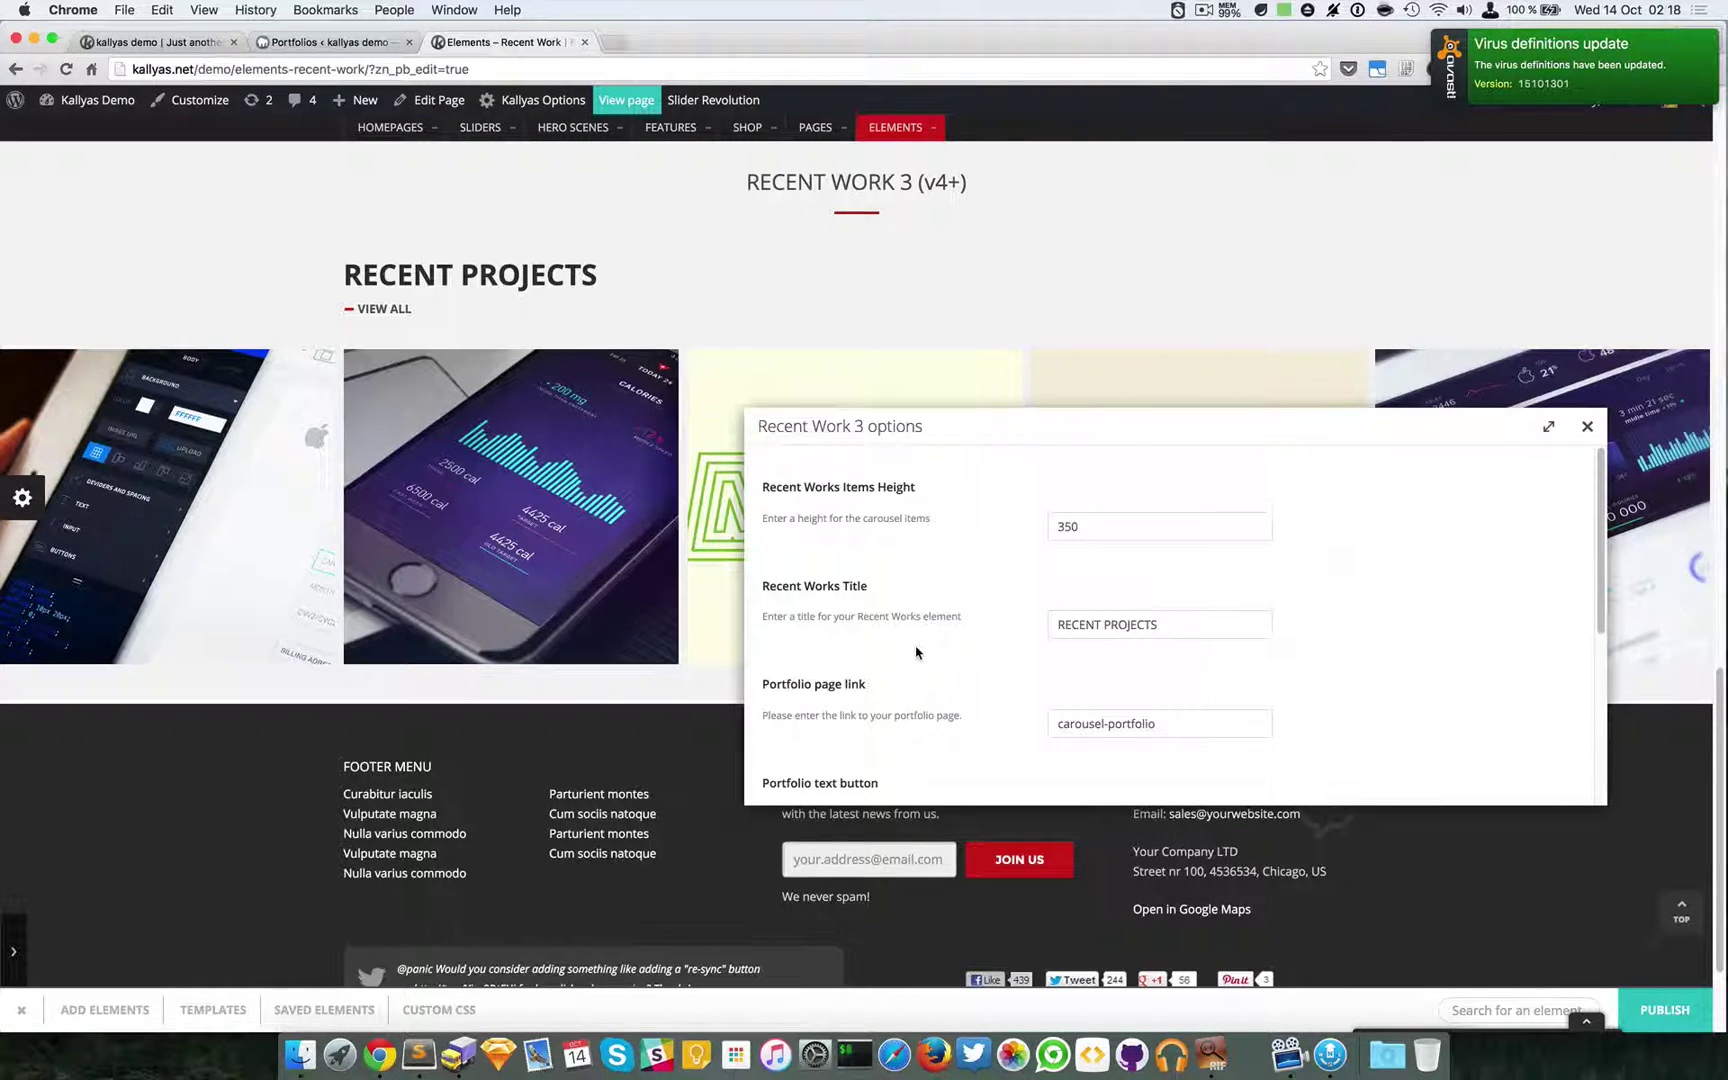
pyautogui.scroll(-5, 916, 652)
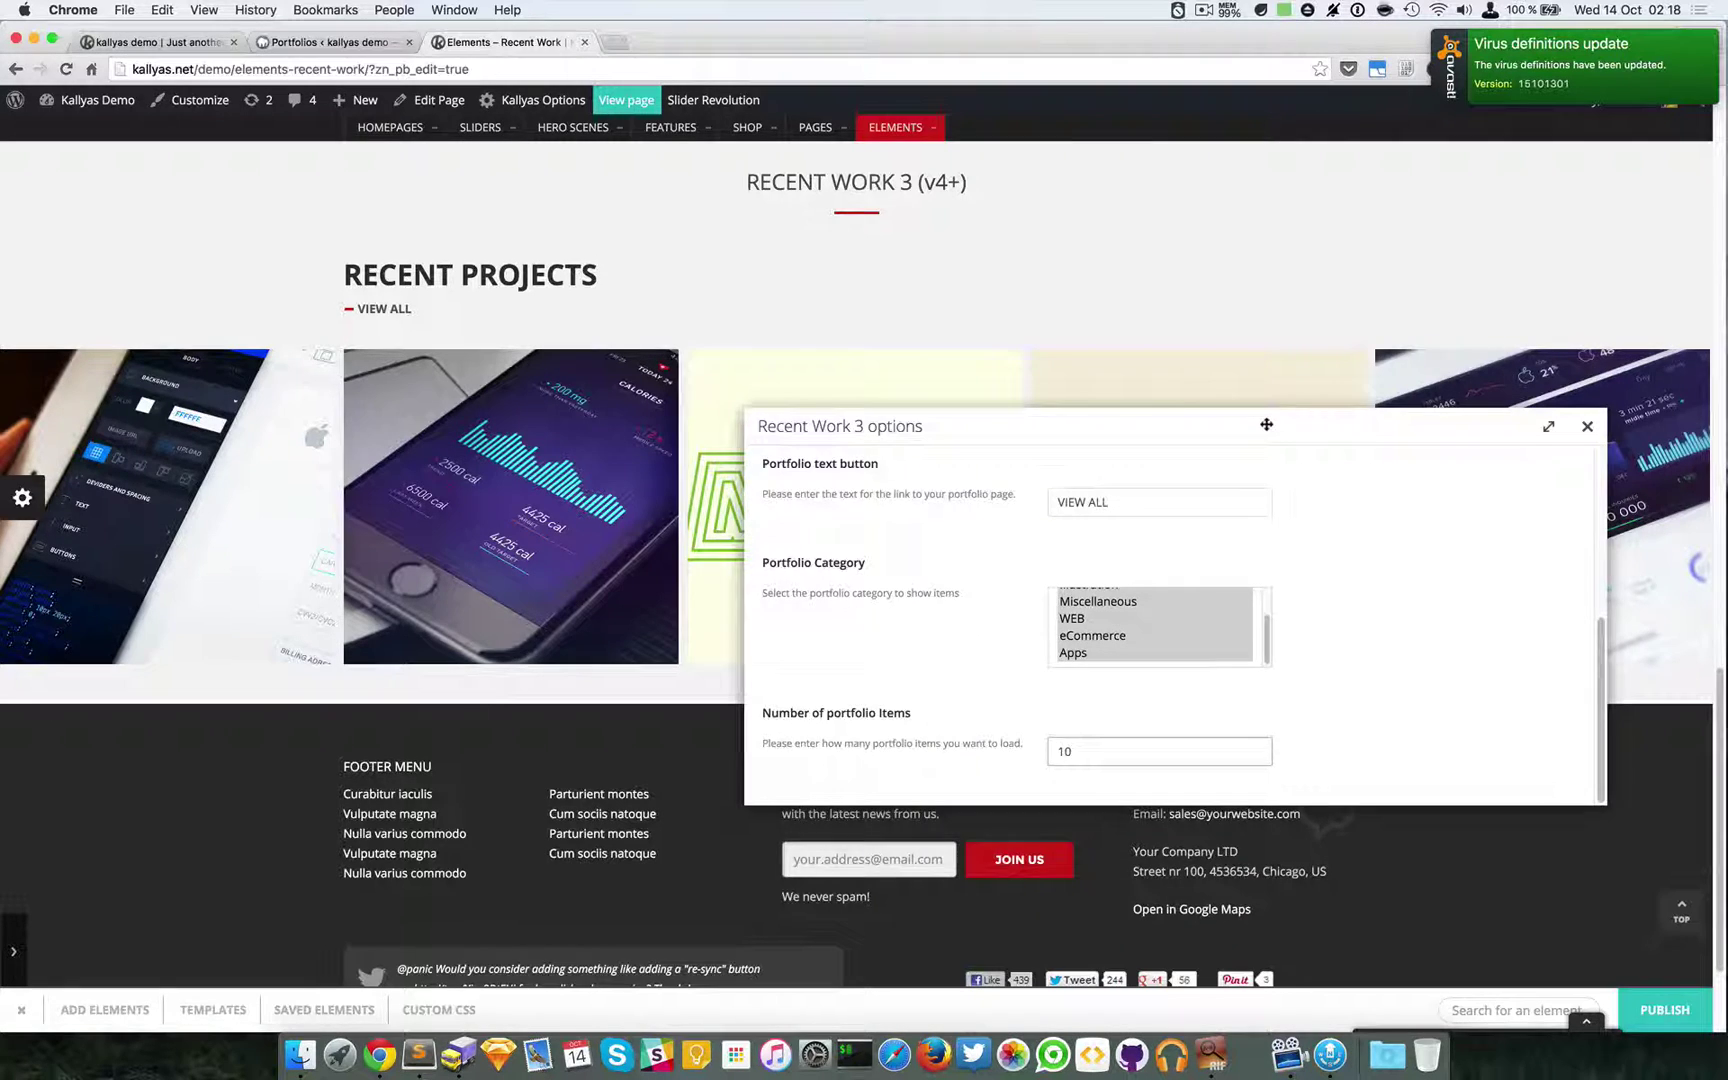
pyautogui.moveTo(1265, 418); pyautogui.dragTo(1240, 501)
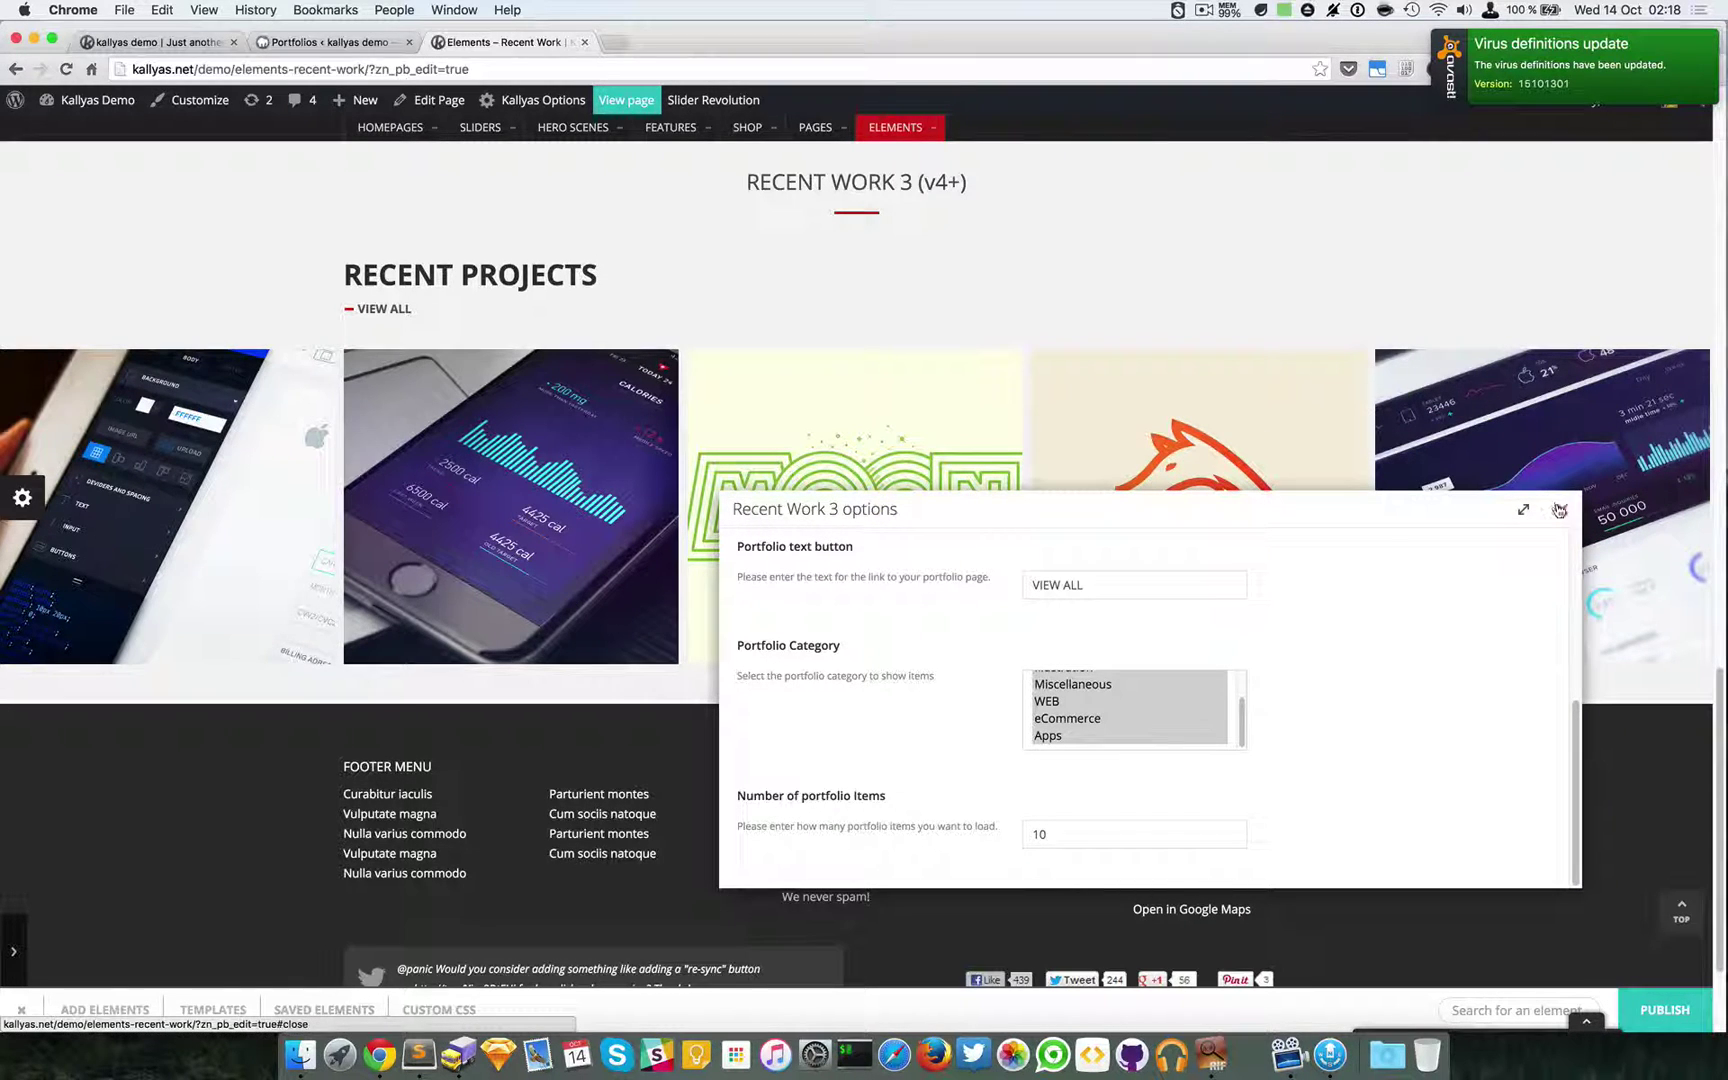
pyautogui.scroll(2, 1095, 715)
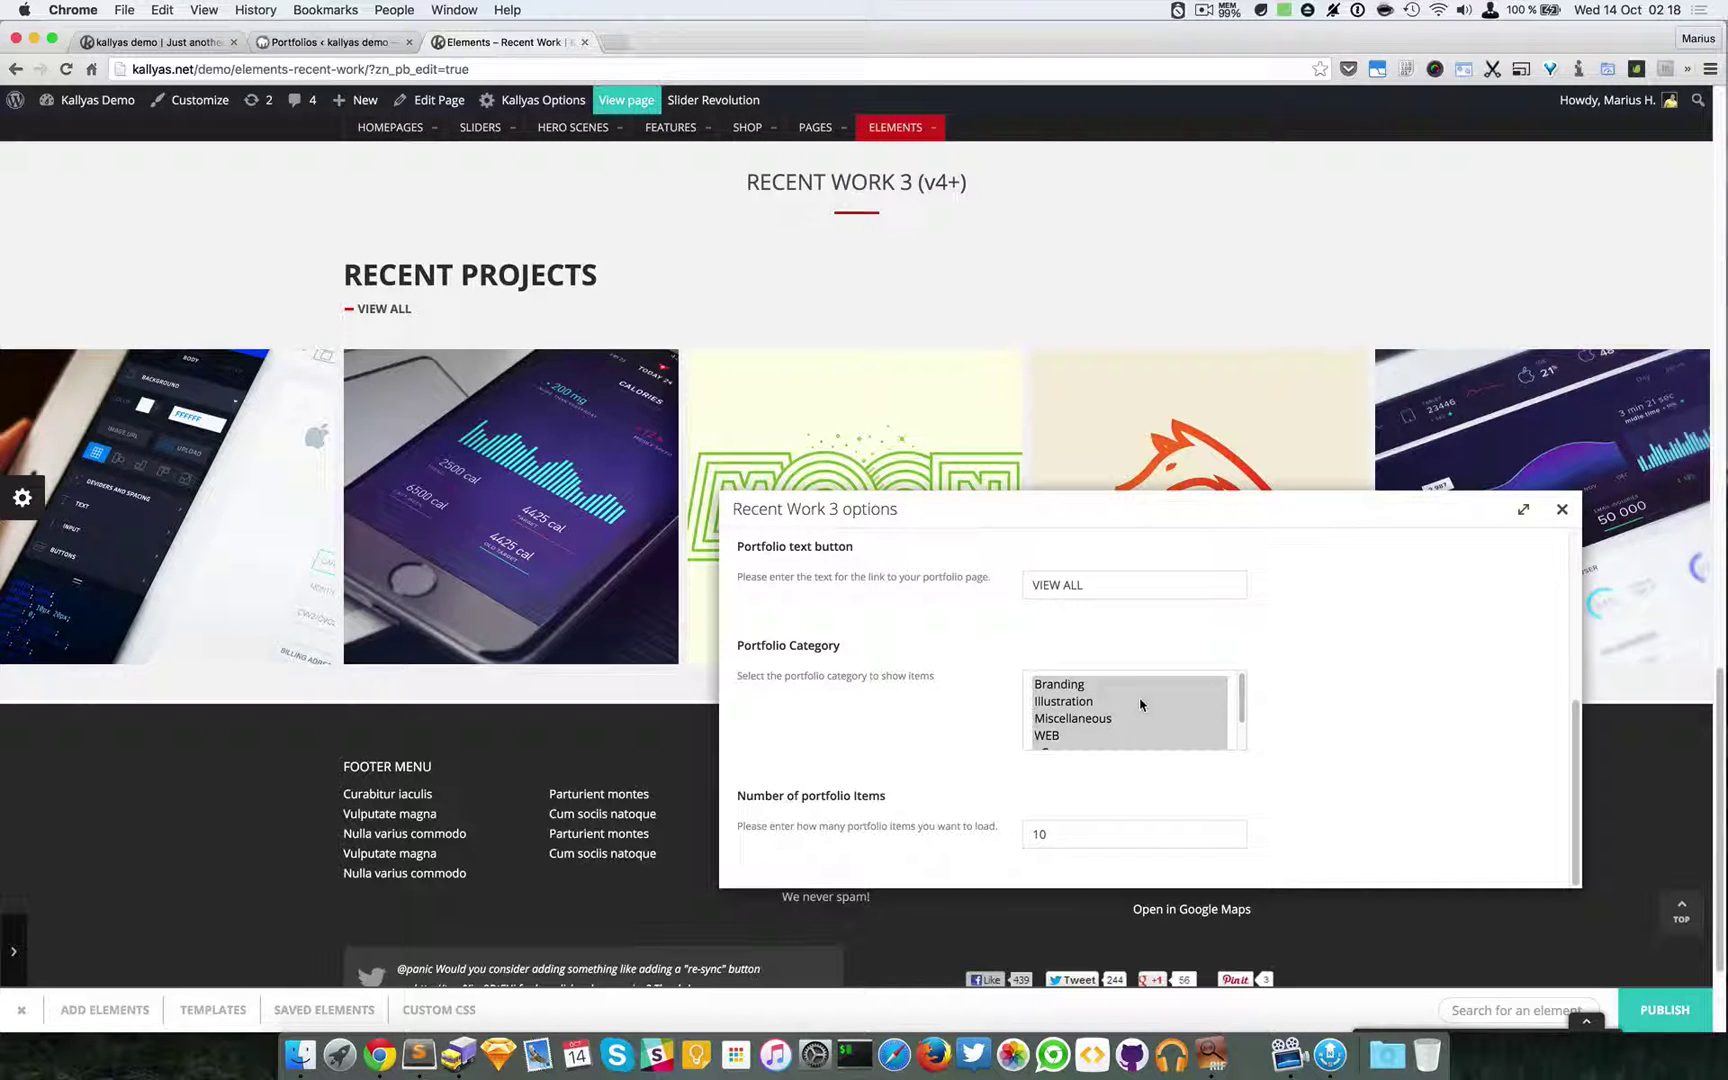
# Open a blank Add New Portfolio Item page from the Portfolios admin tab
pyautogui.click(298, 43)
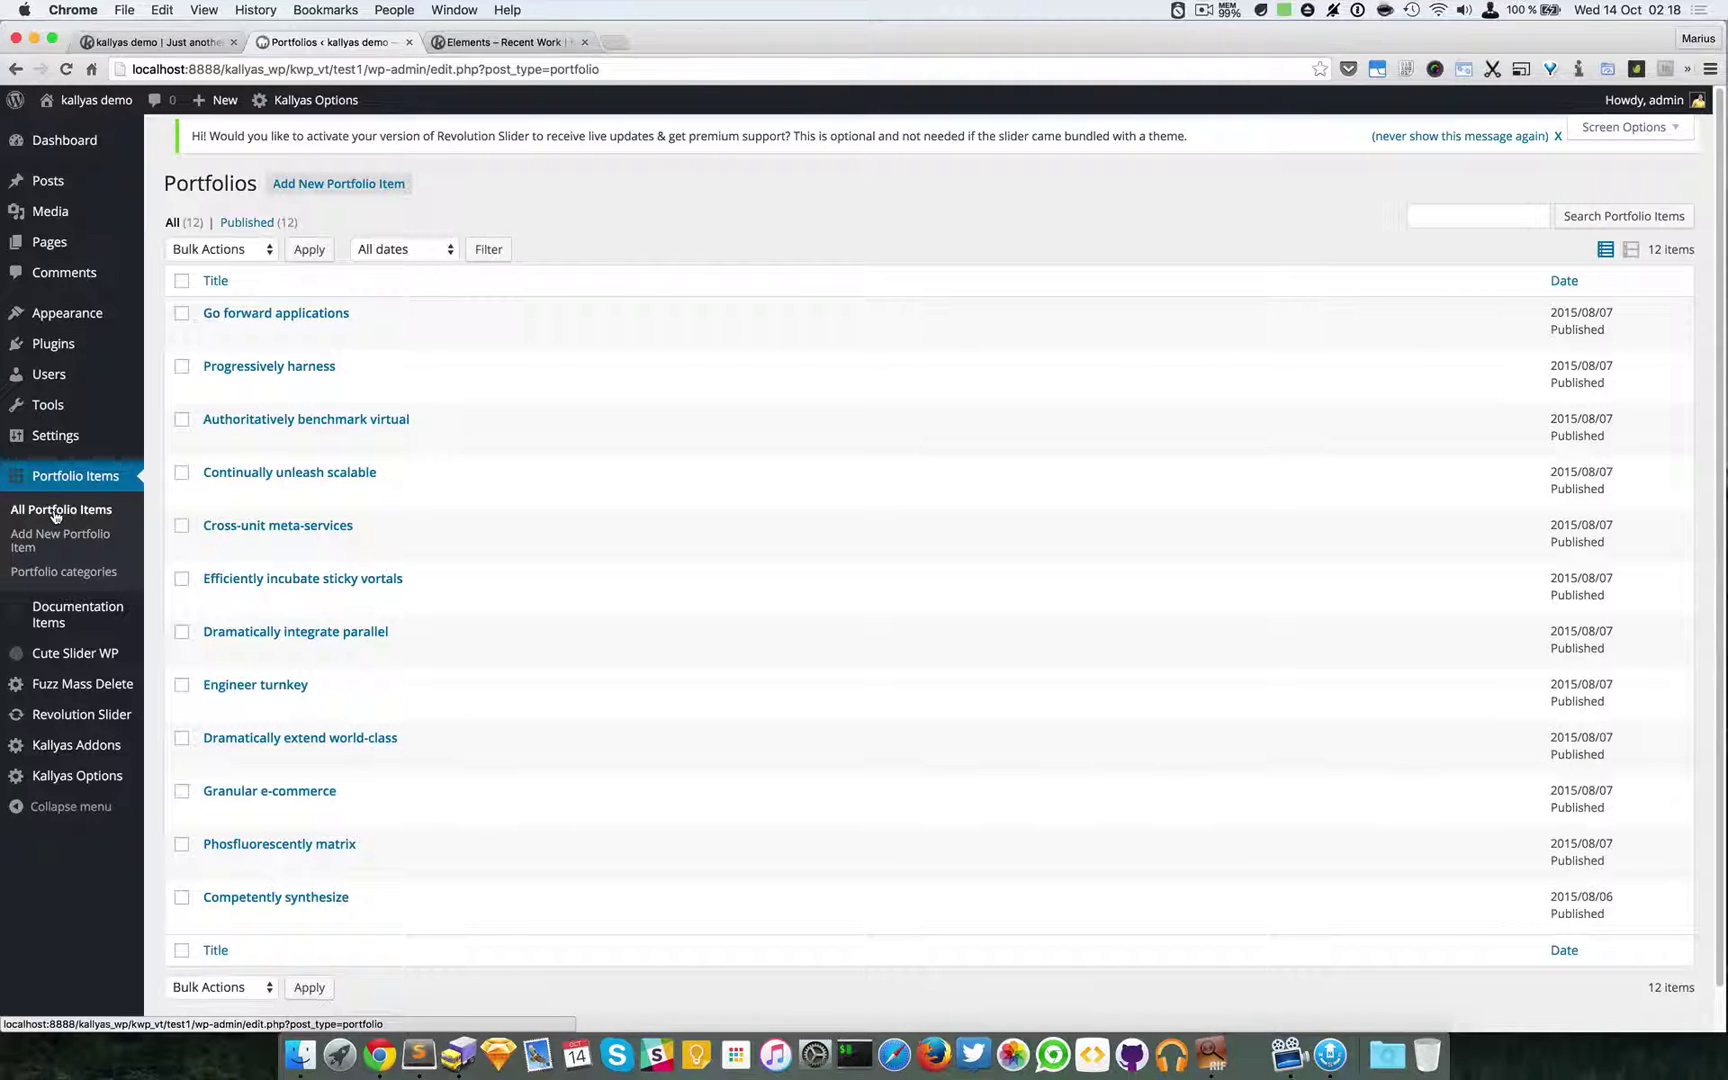
pyautogui.scroll(-2, 400, 555)
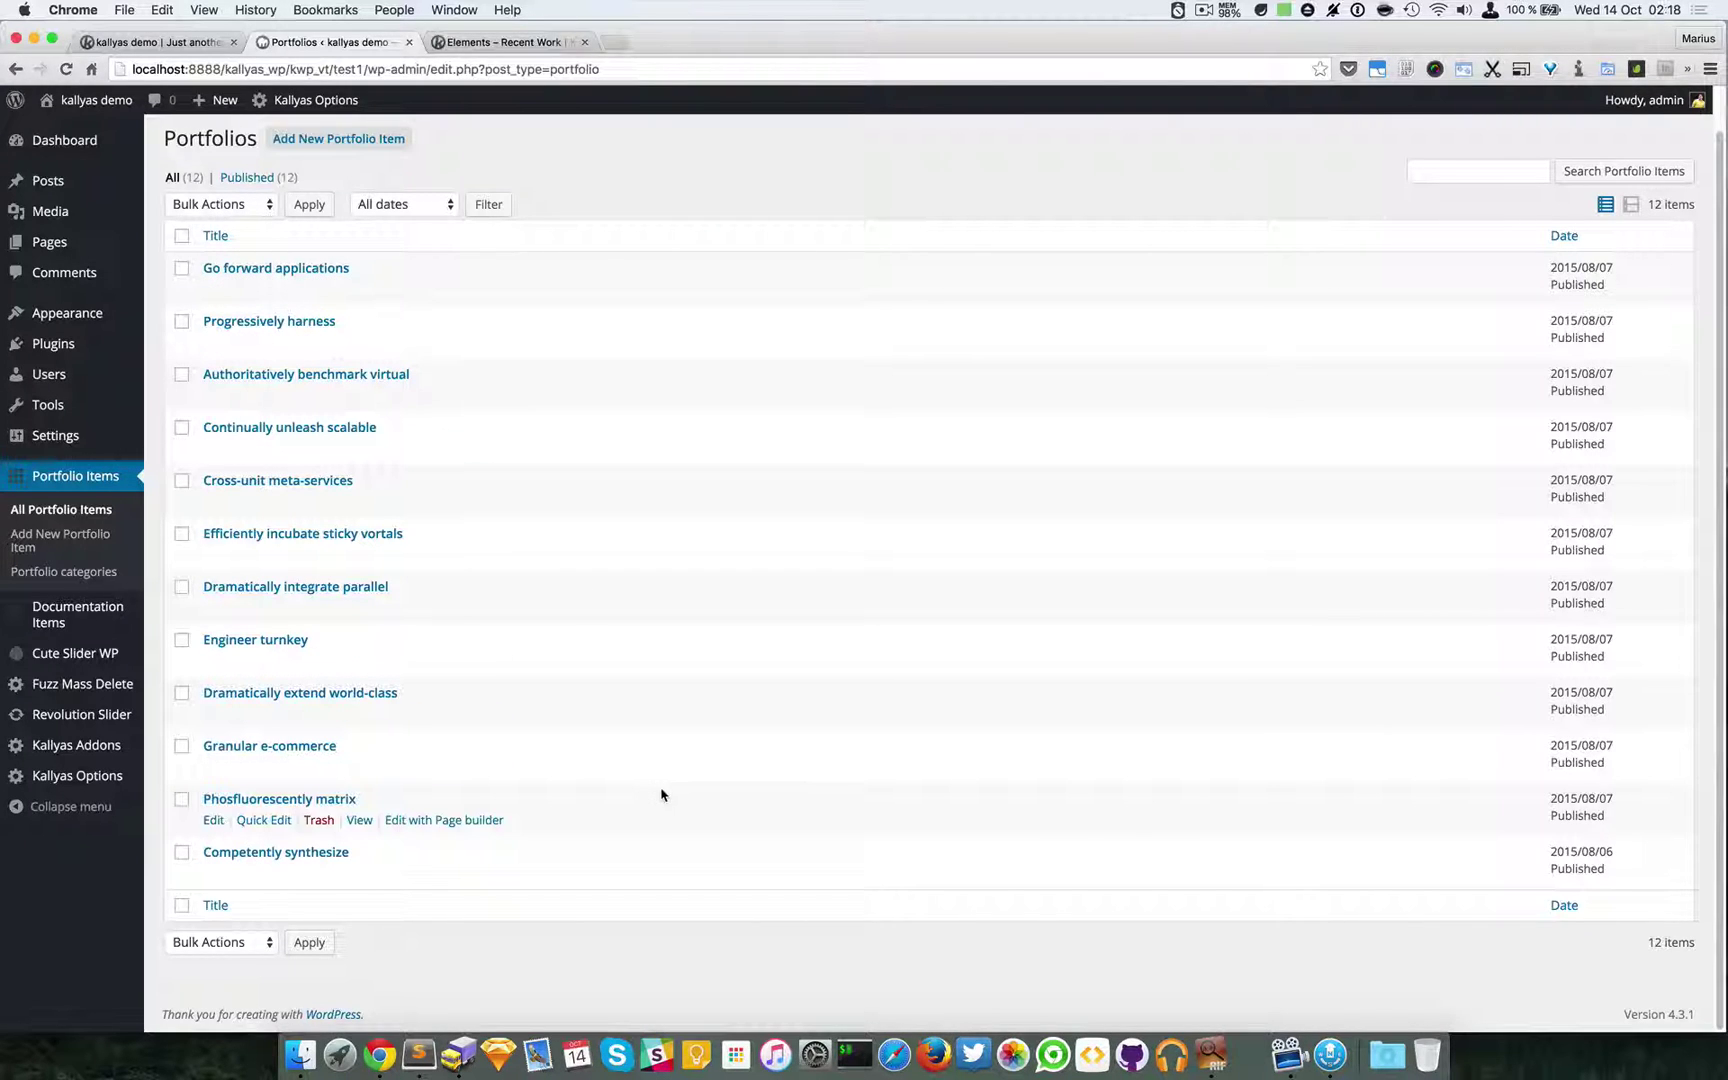
pyautogui.click(342, 140)
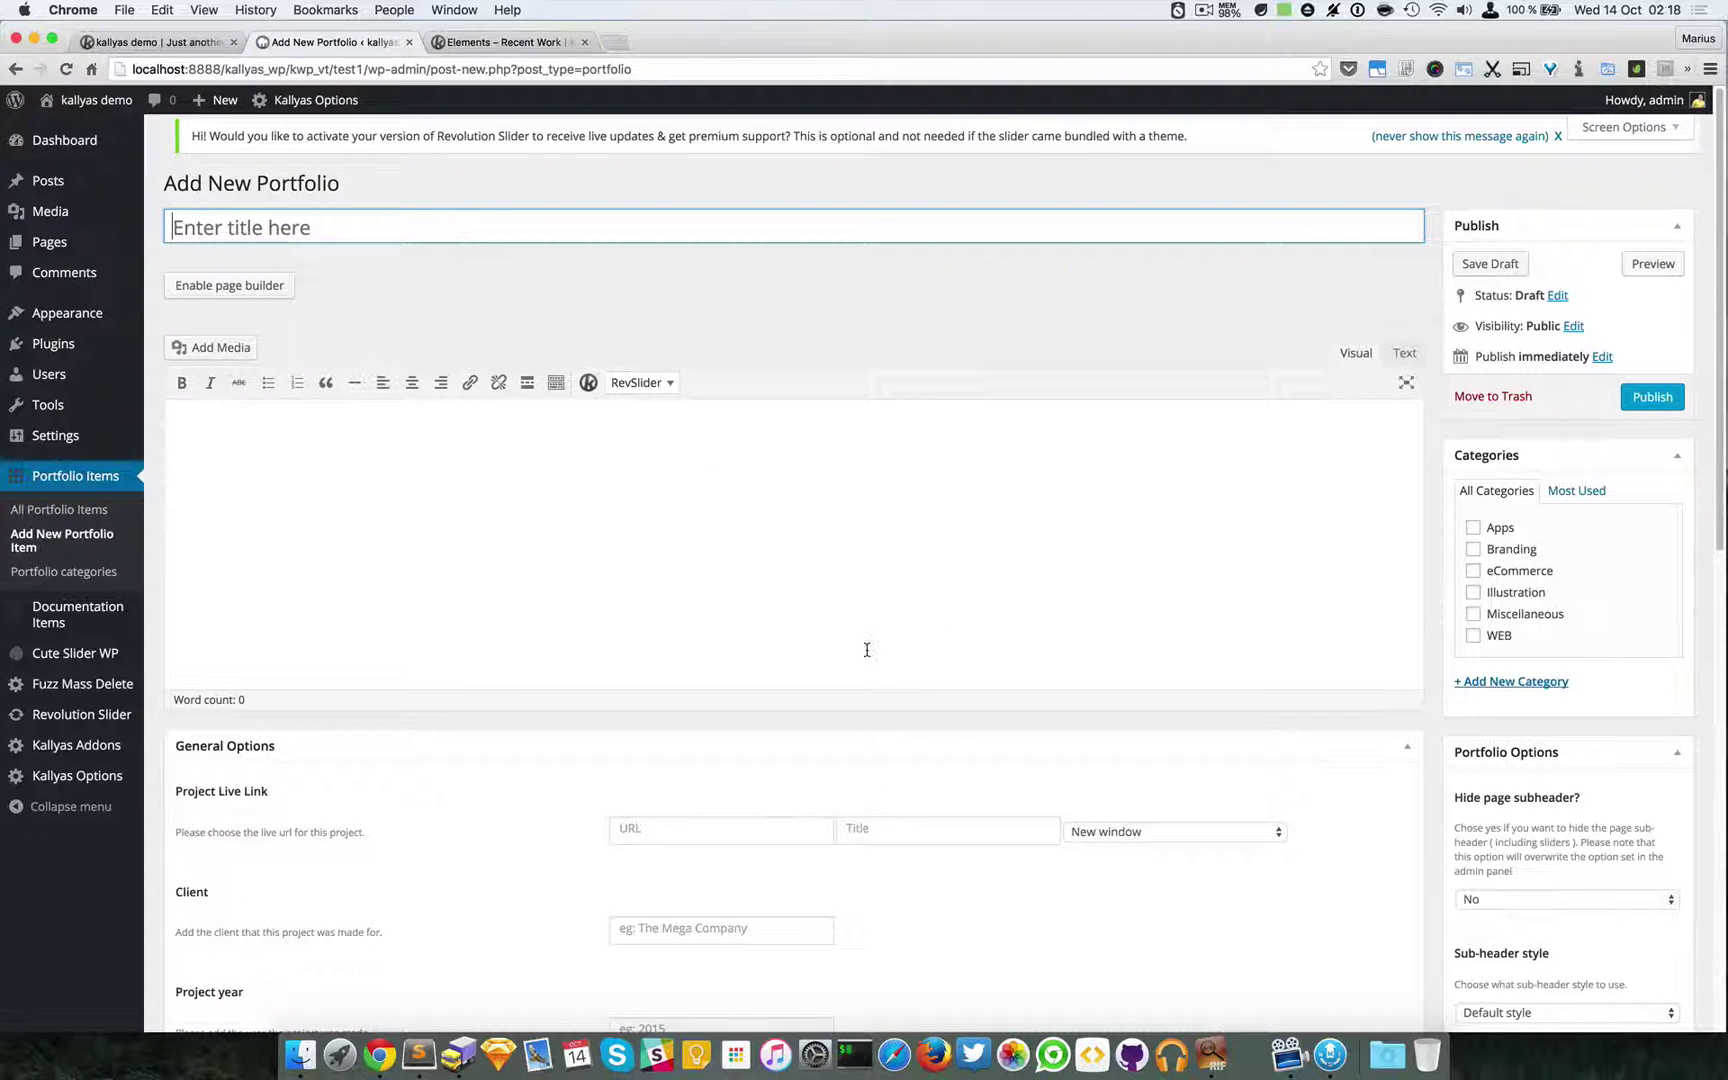
pyautogui.scroll(-5, 860, 617)
# Return to the Elements page editor and close the Recent Work 3 options
pyautogui.click(505, 42)
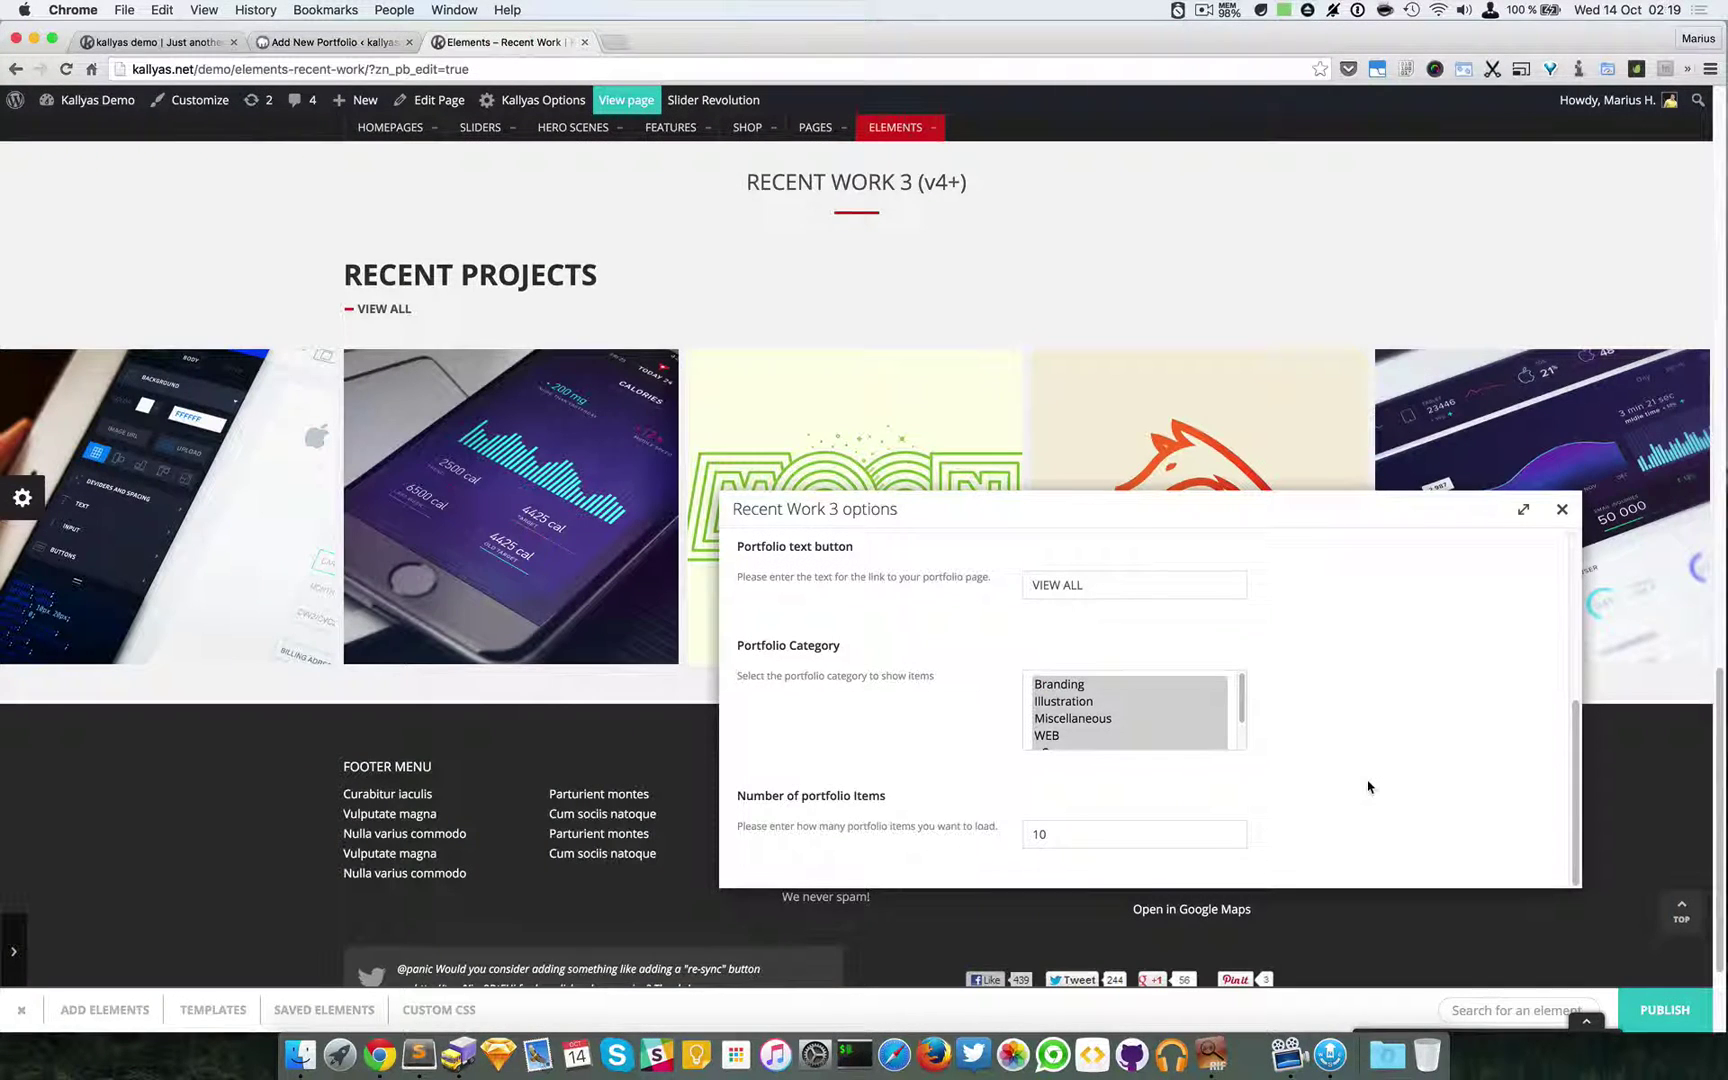
pyautogui.scroll(5, 1368, 787)
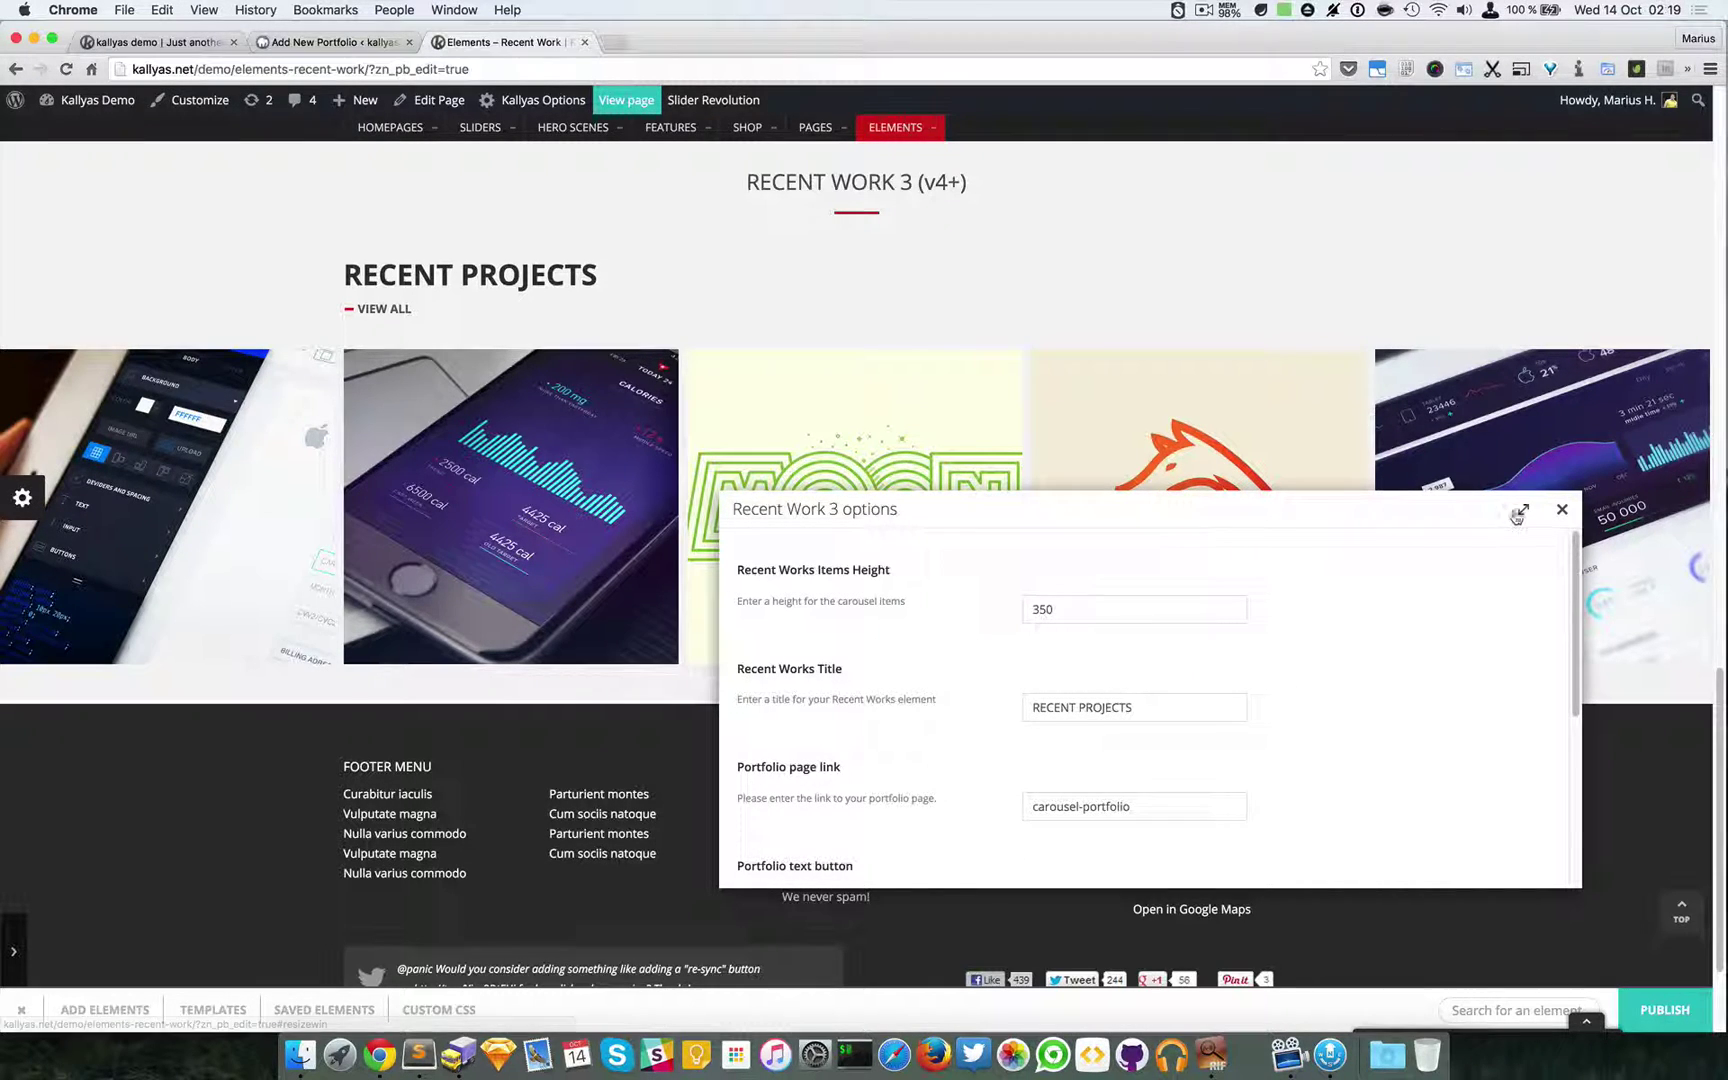
pyautogui.click(1562, 509)
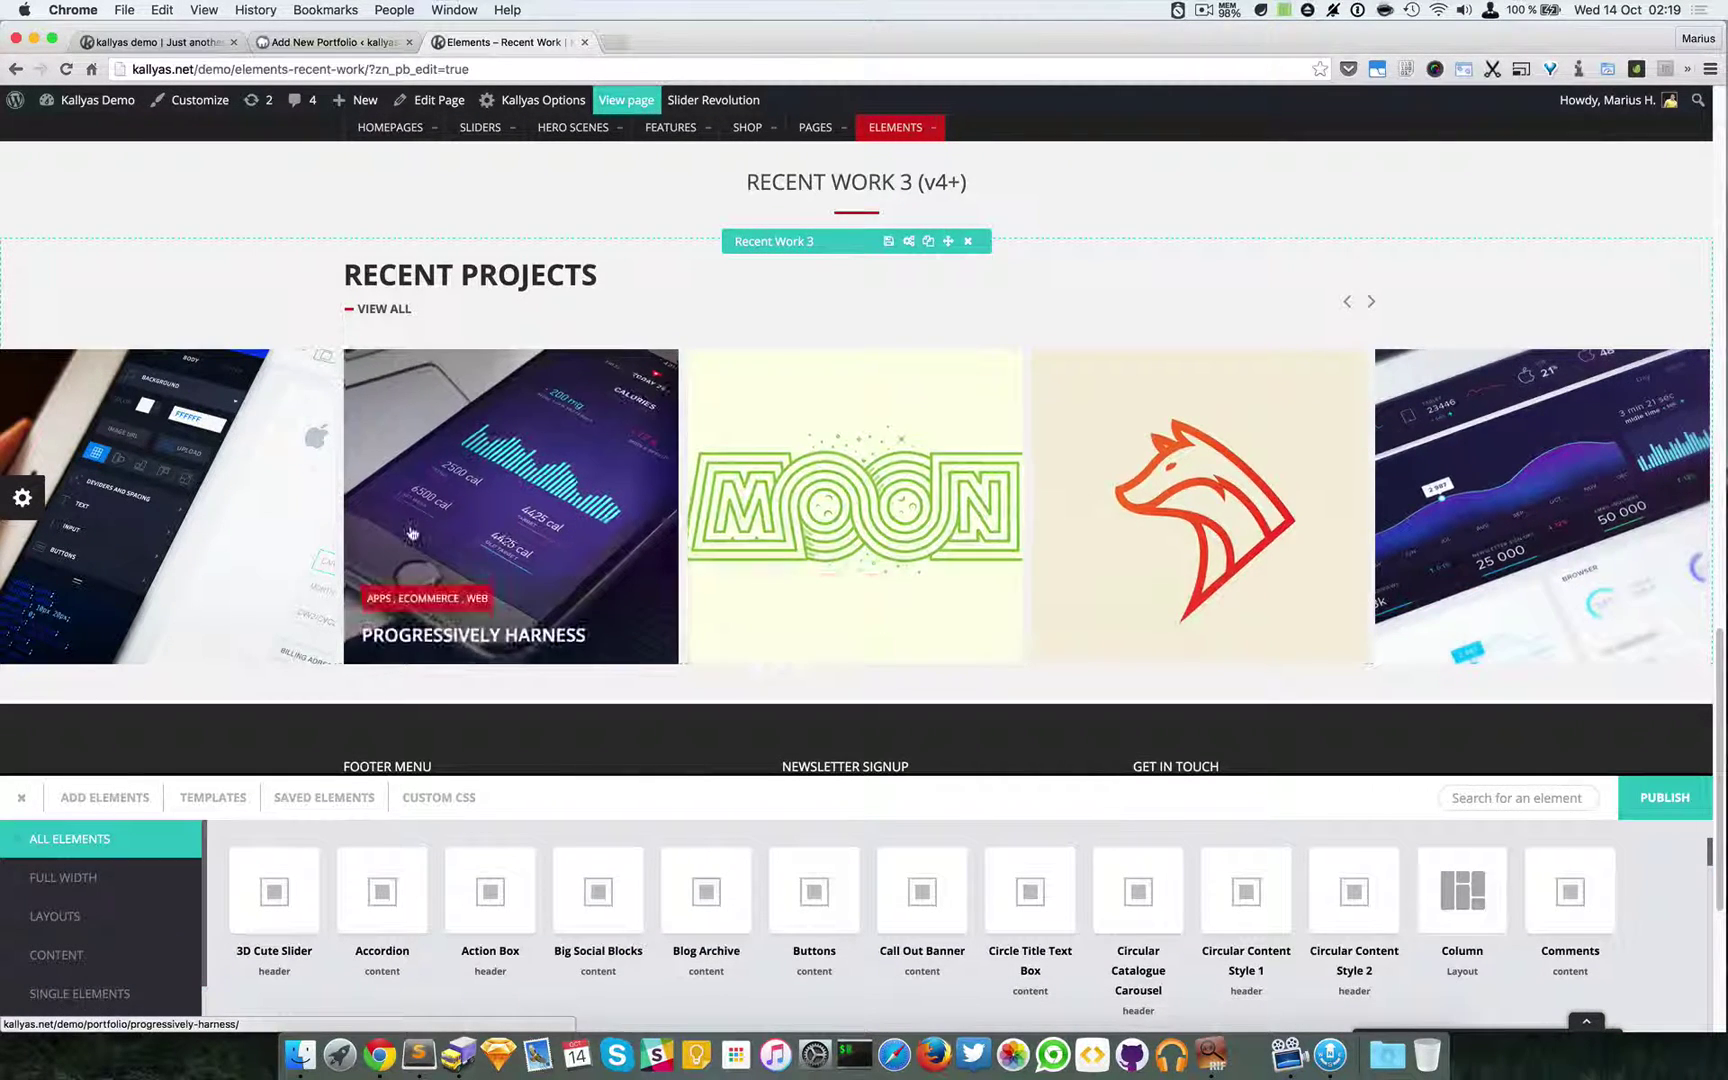
# Collapse the All Elements panel and scroll through the Recent Work sections to the footer
pyautogui.scroll(3, 790, 550)
pyautogui.scroll(15, 800, 552)
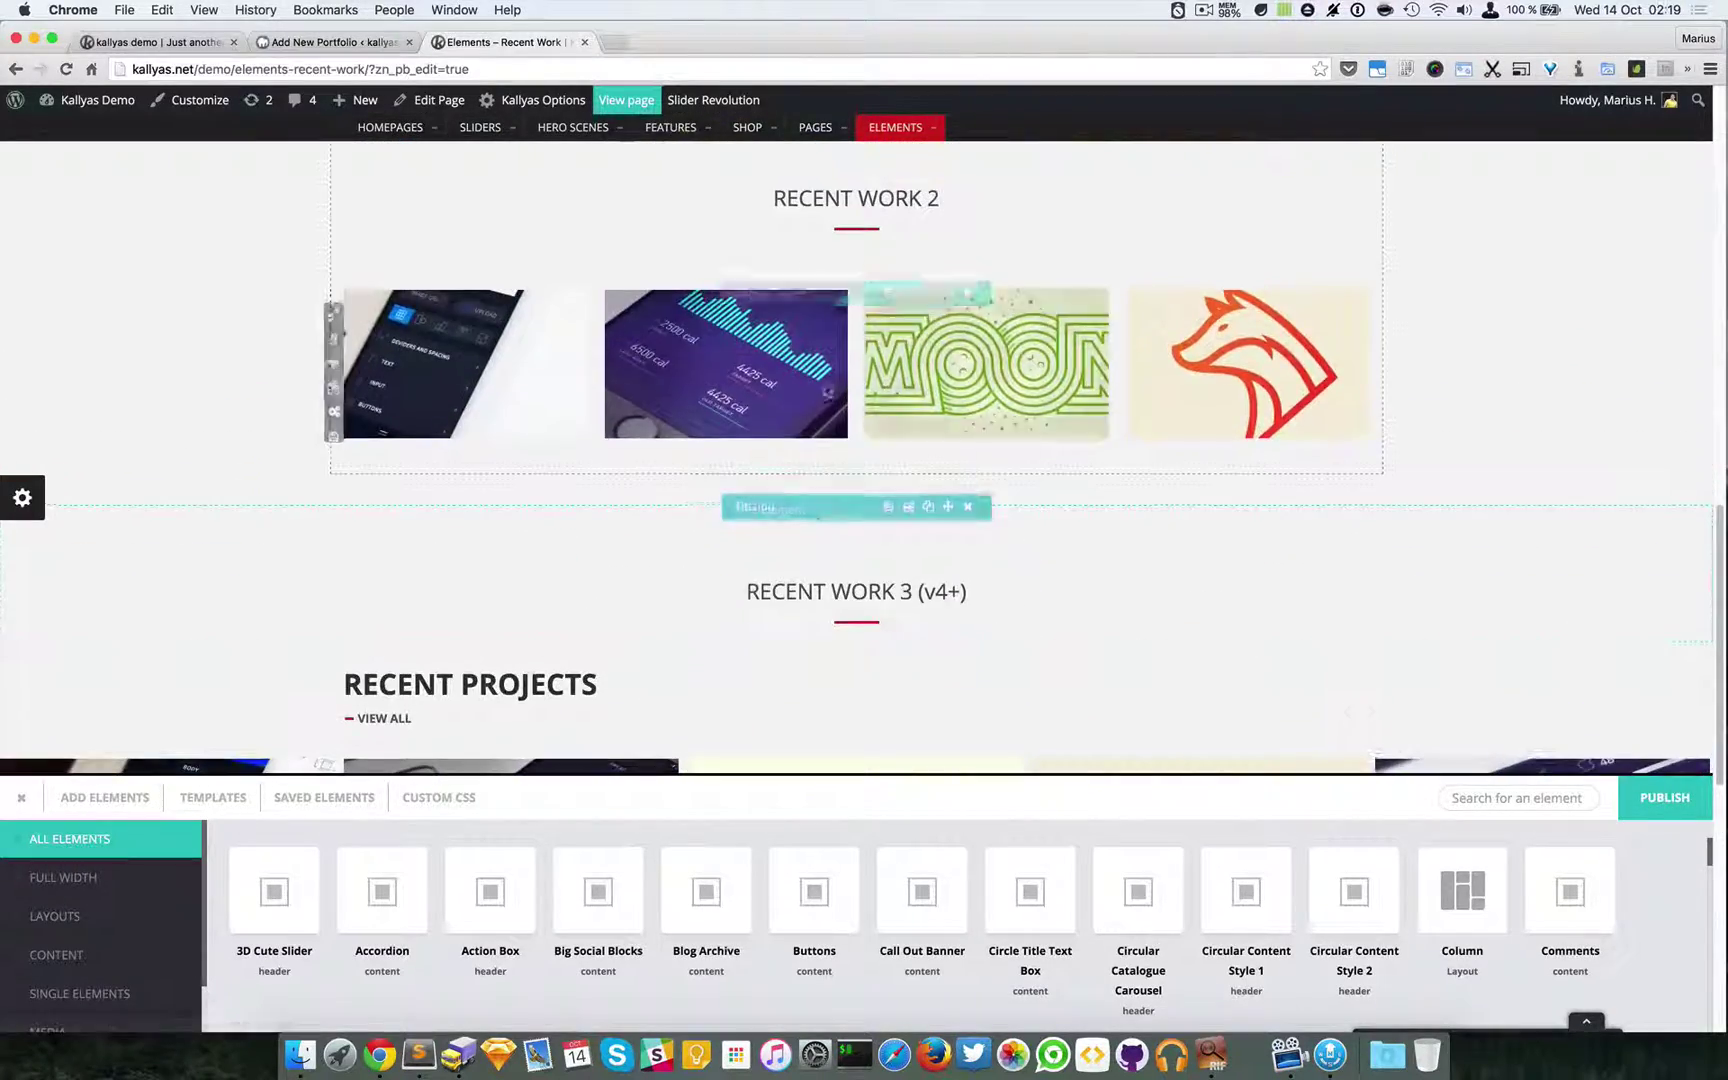
pyautogui.scroll(-1, 1000, 645)
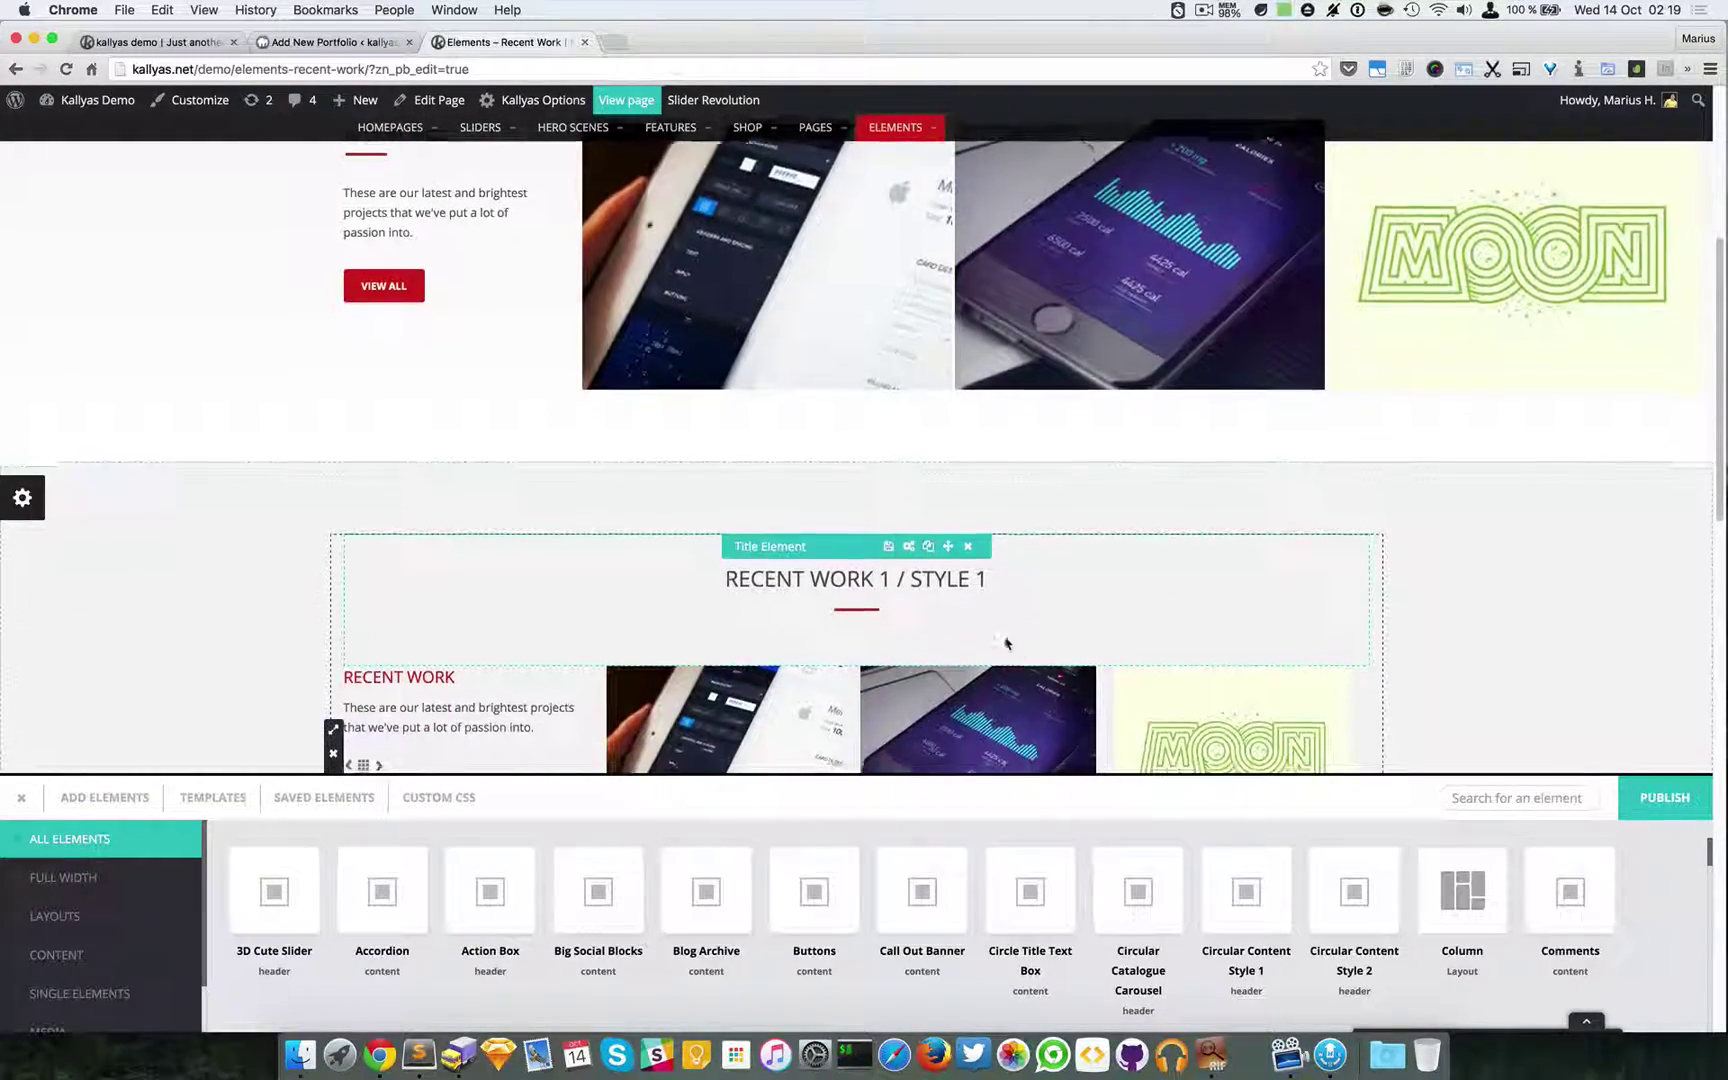
pyautogui.scroll(3, 990, 640)
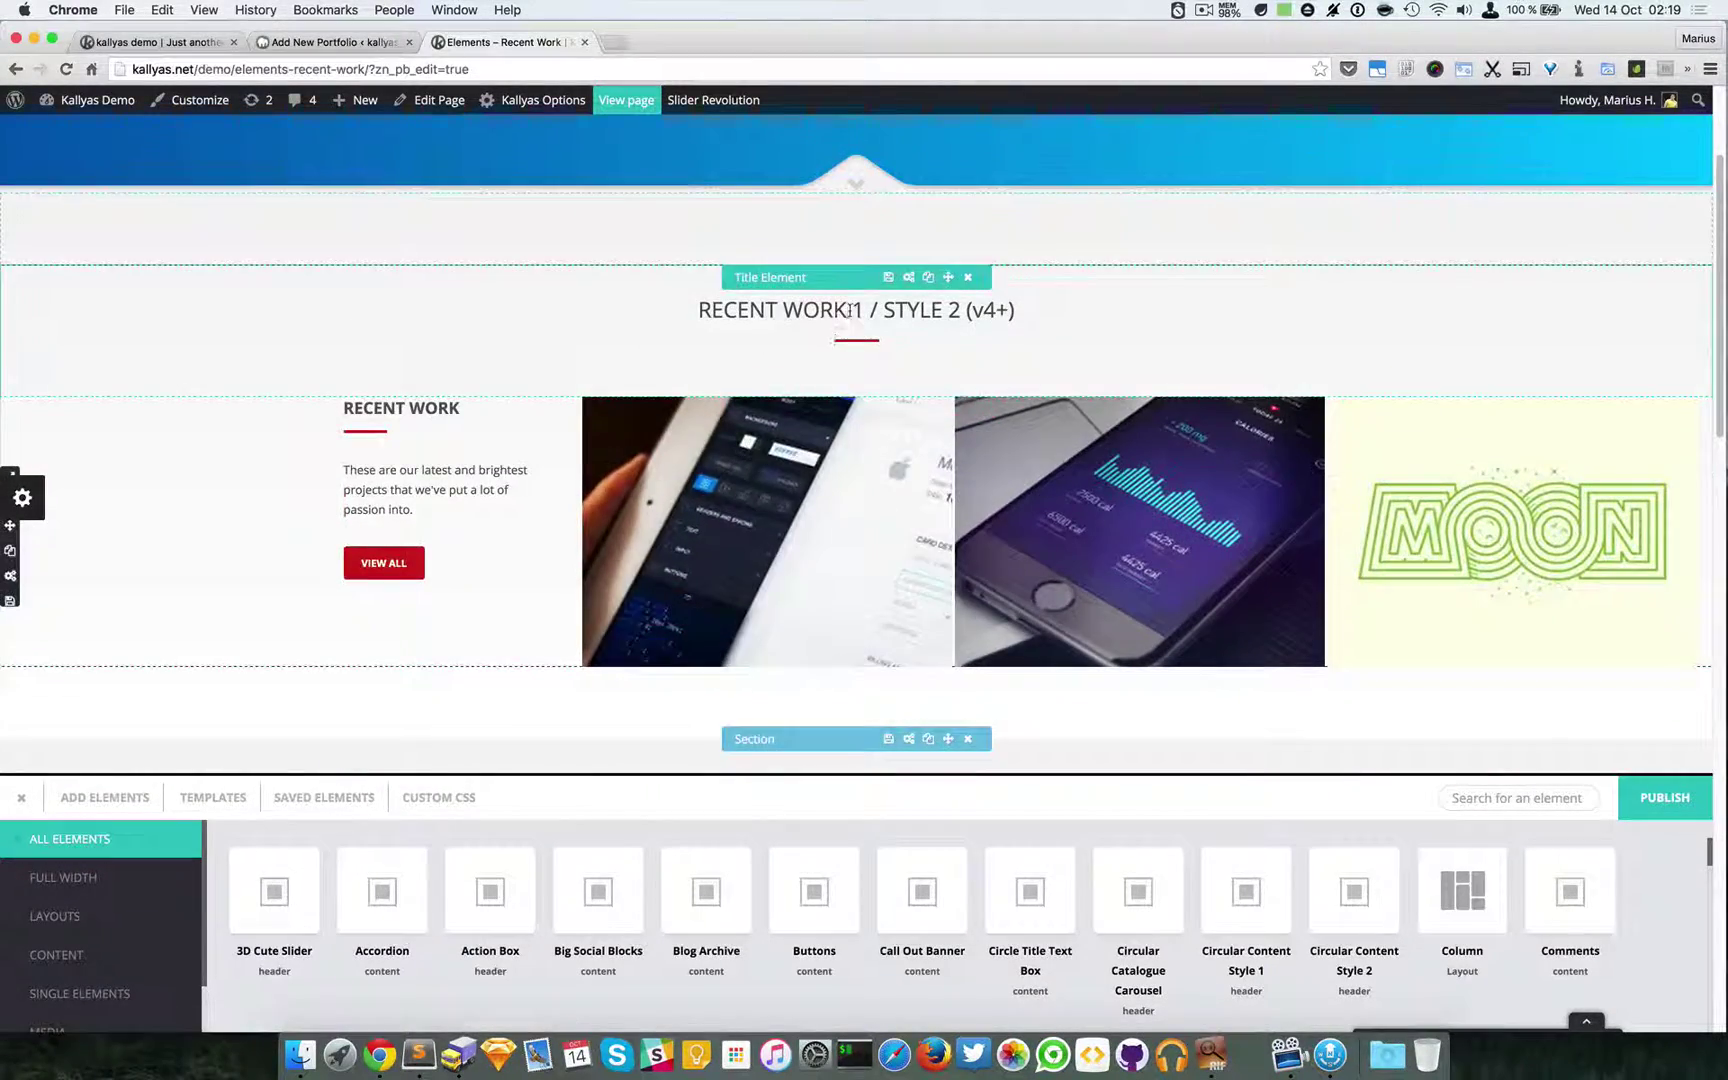
pyautogui.scroll(-5, 849, 311)
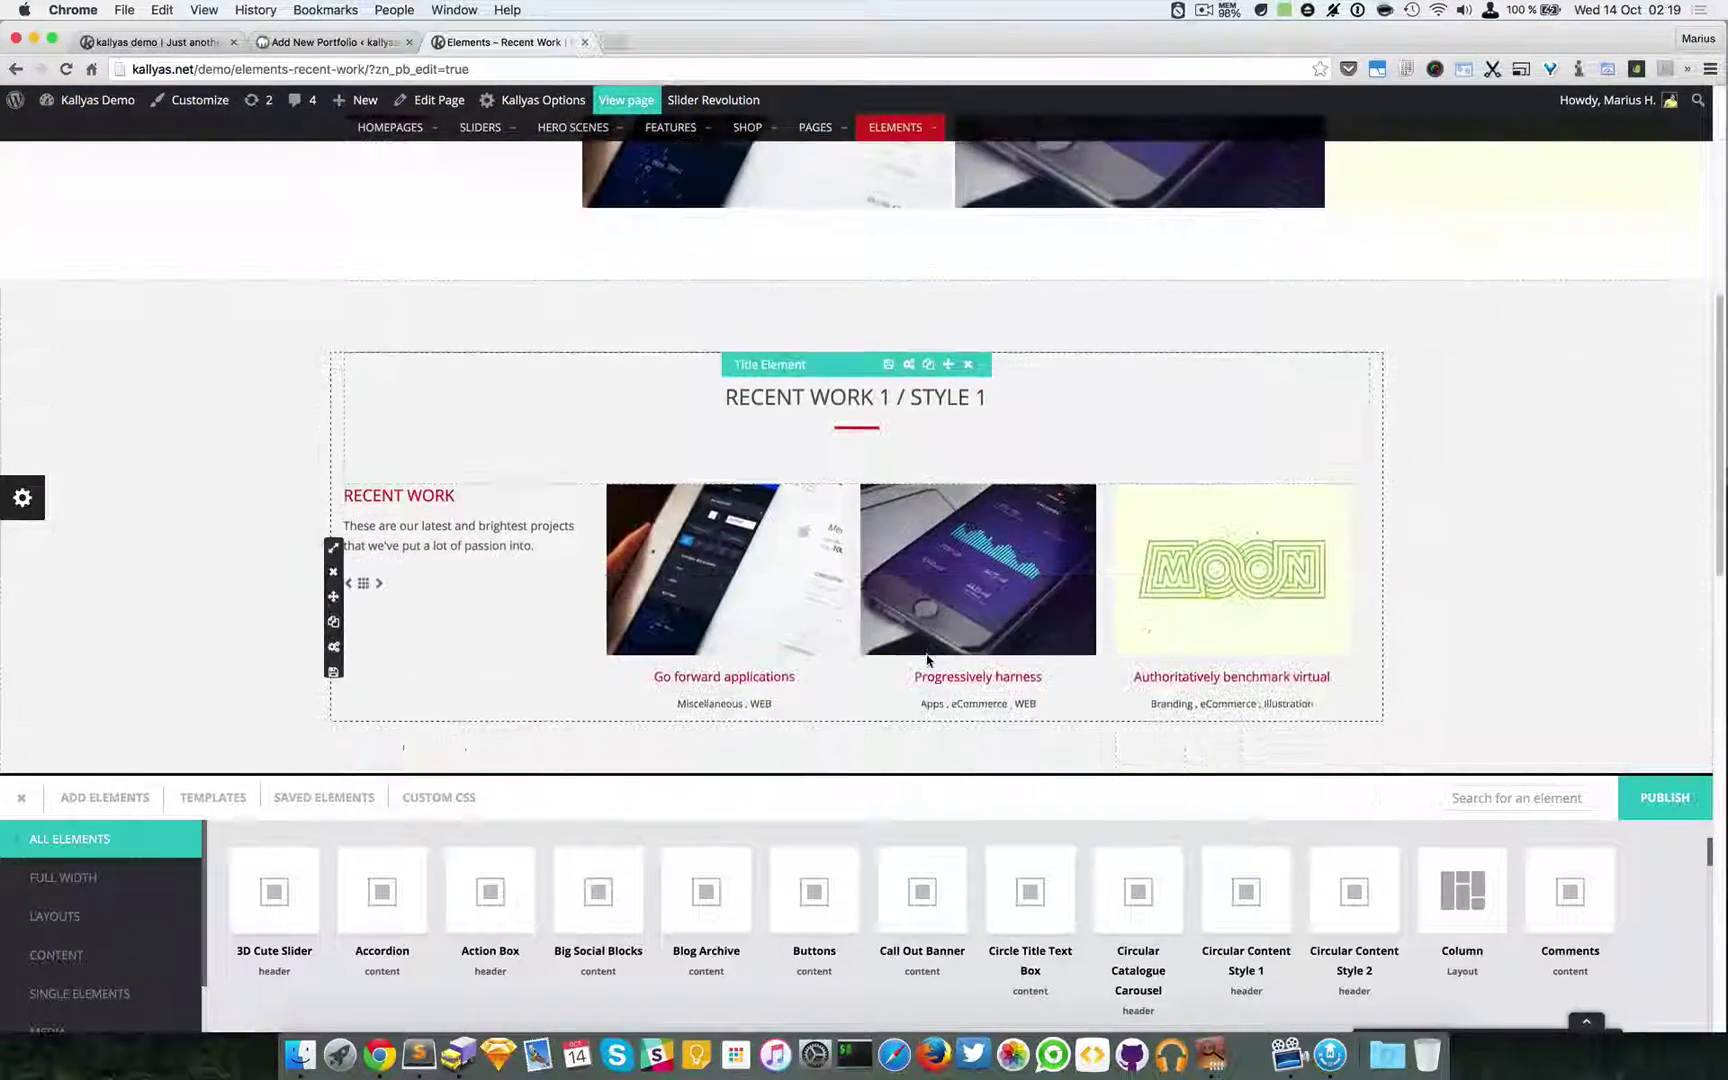
pyautogui.scroll(-6, 927, 660)
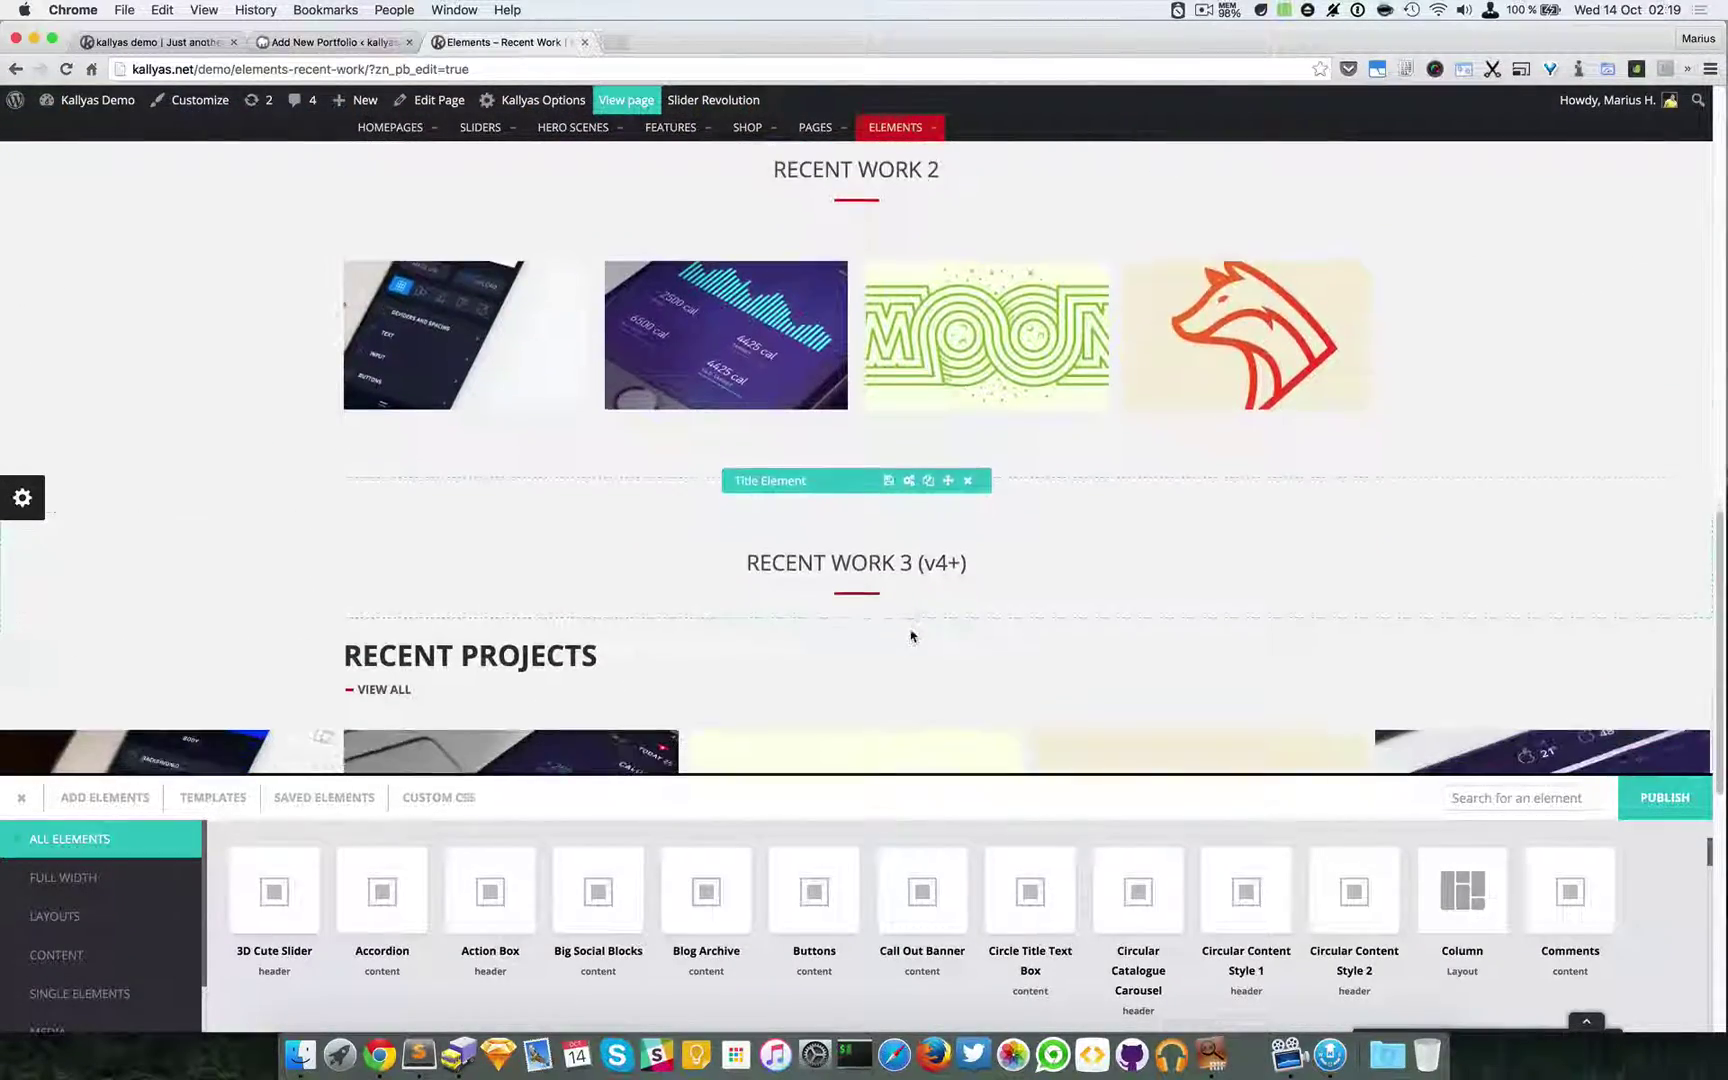
pyautogui.scroll(-3, 910, 635)
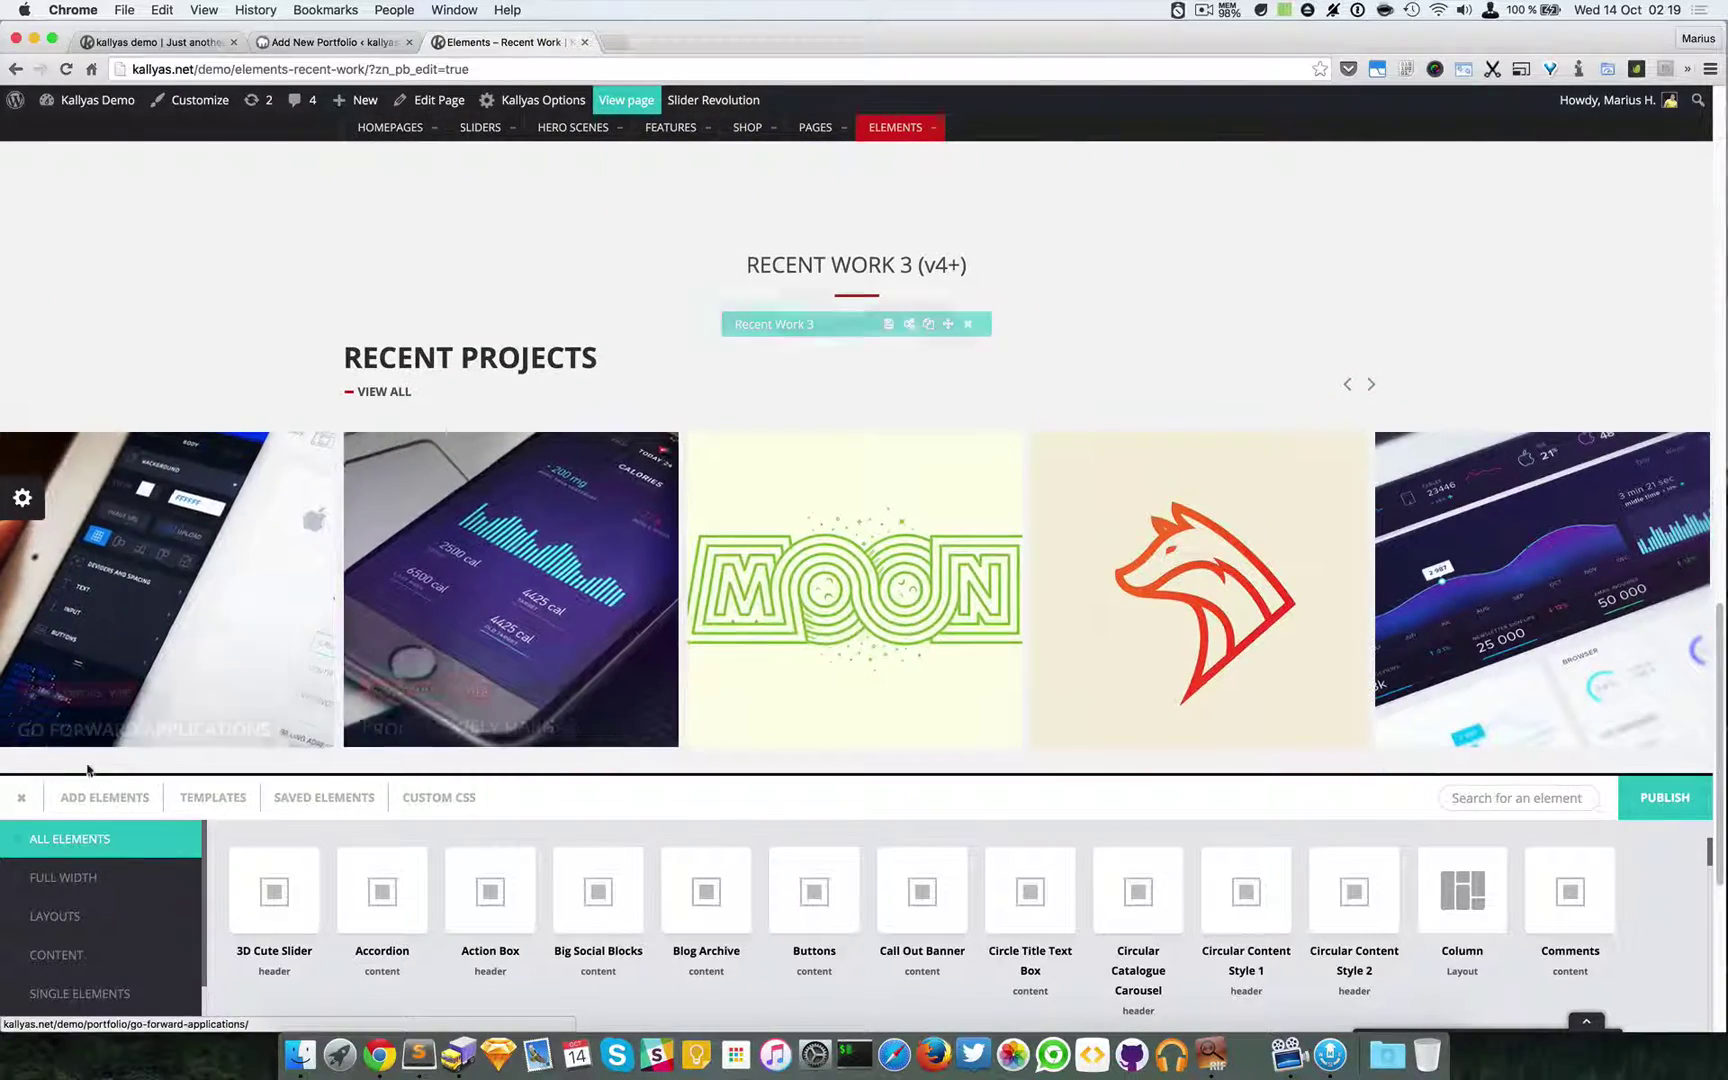
pyautogui.click(21, 797)
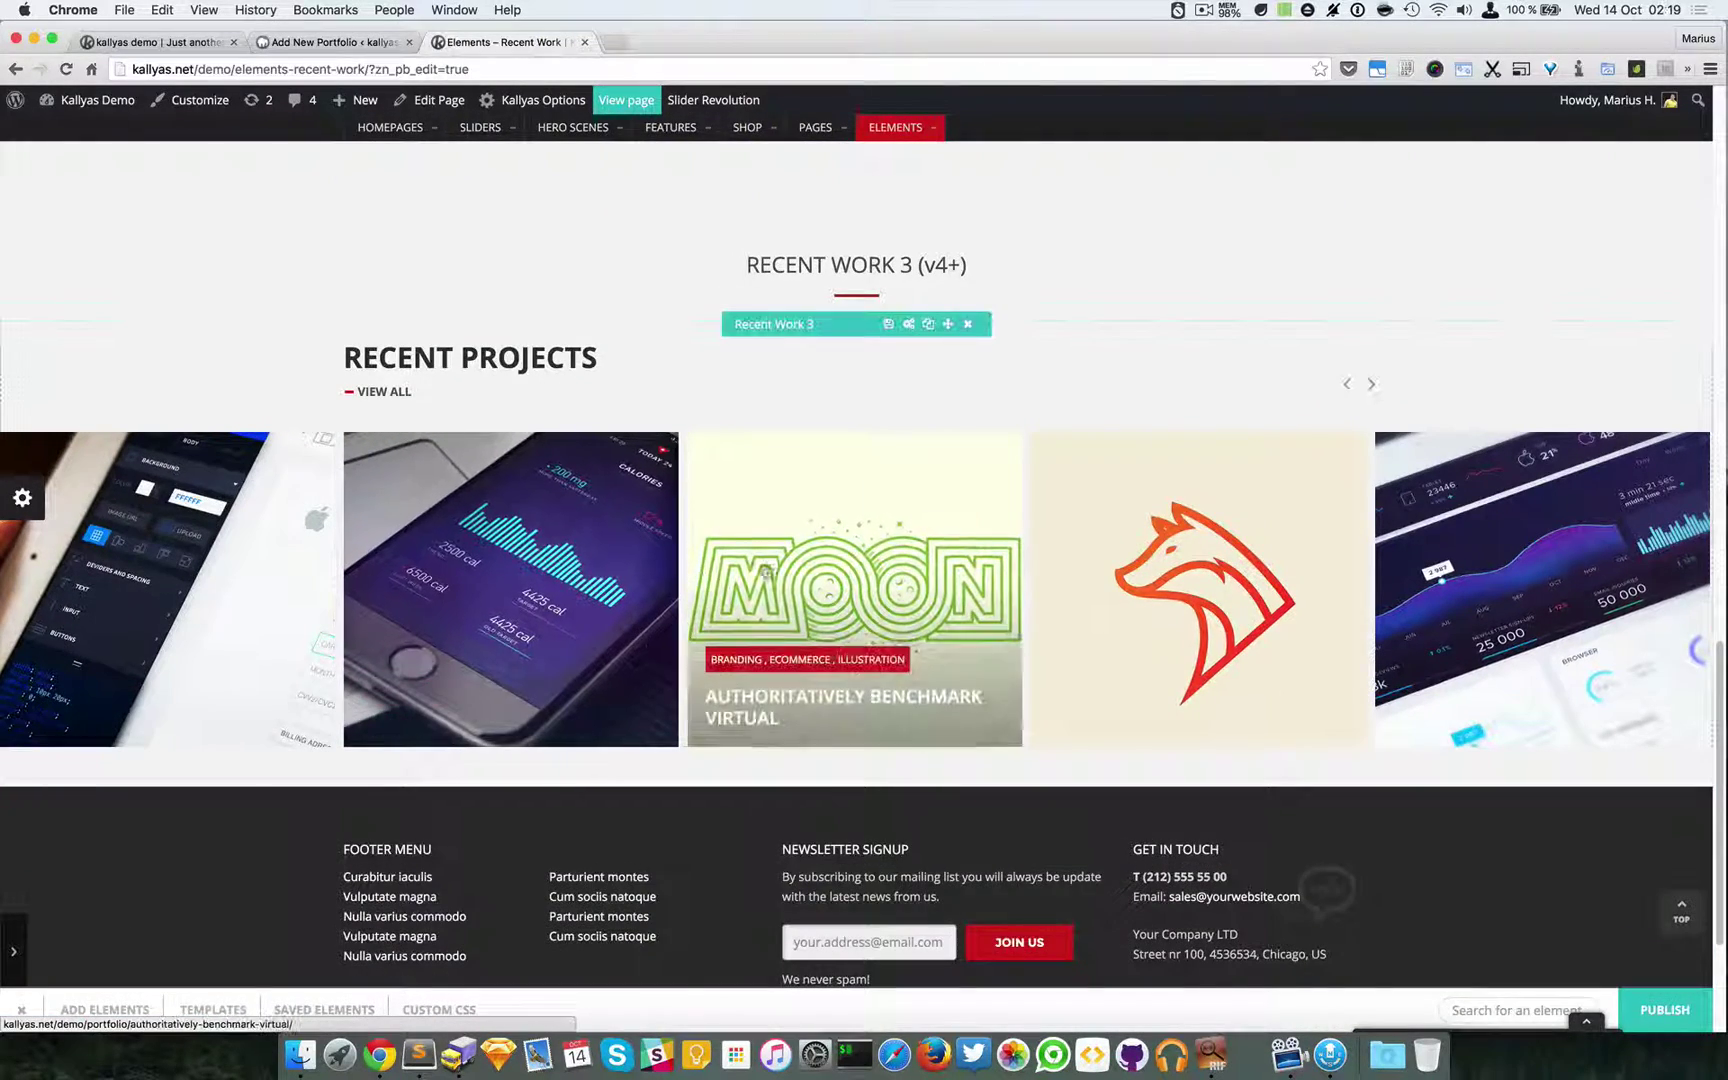
pyautogui.scroll(12, 793, 641)
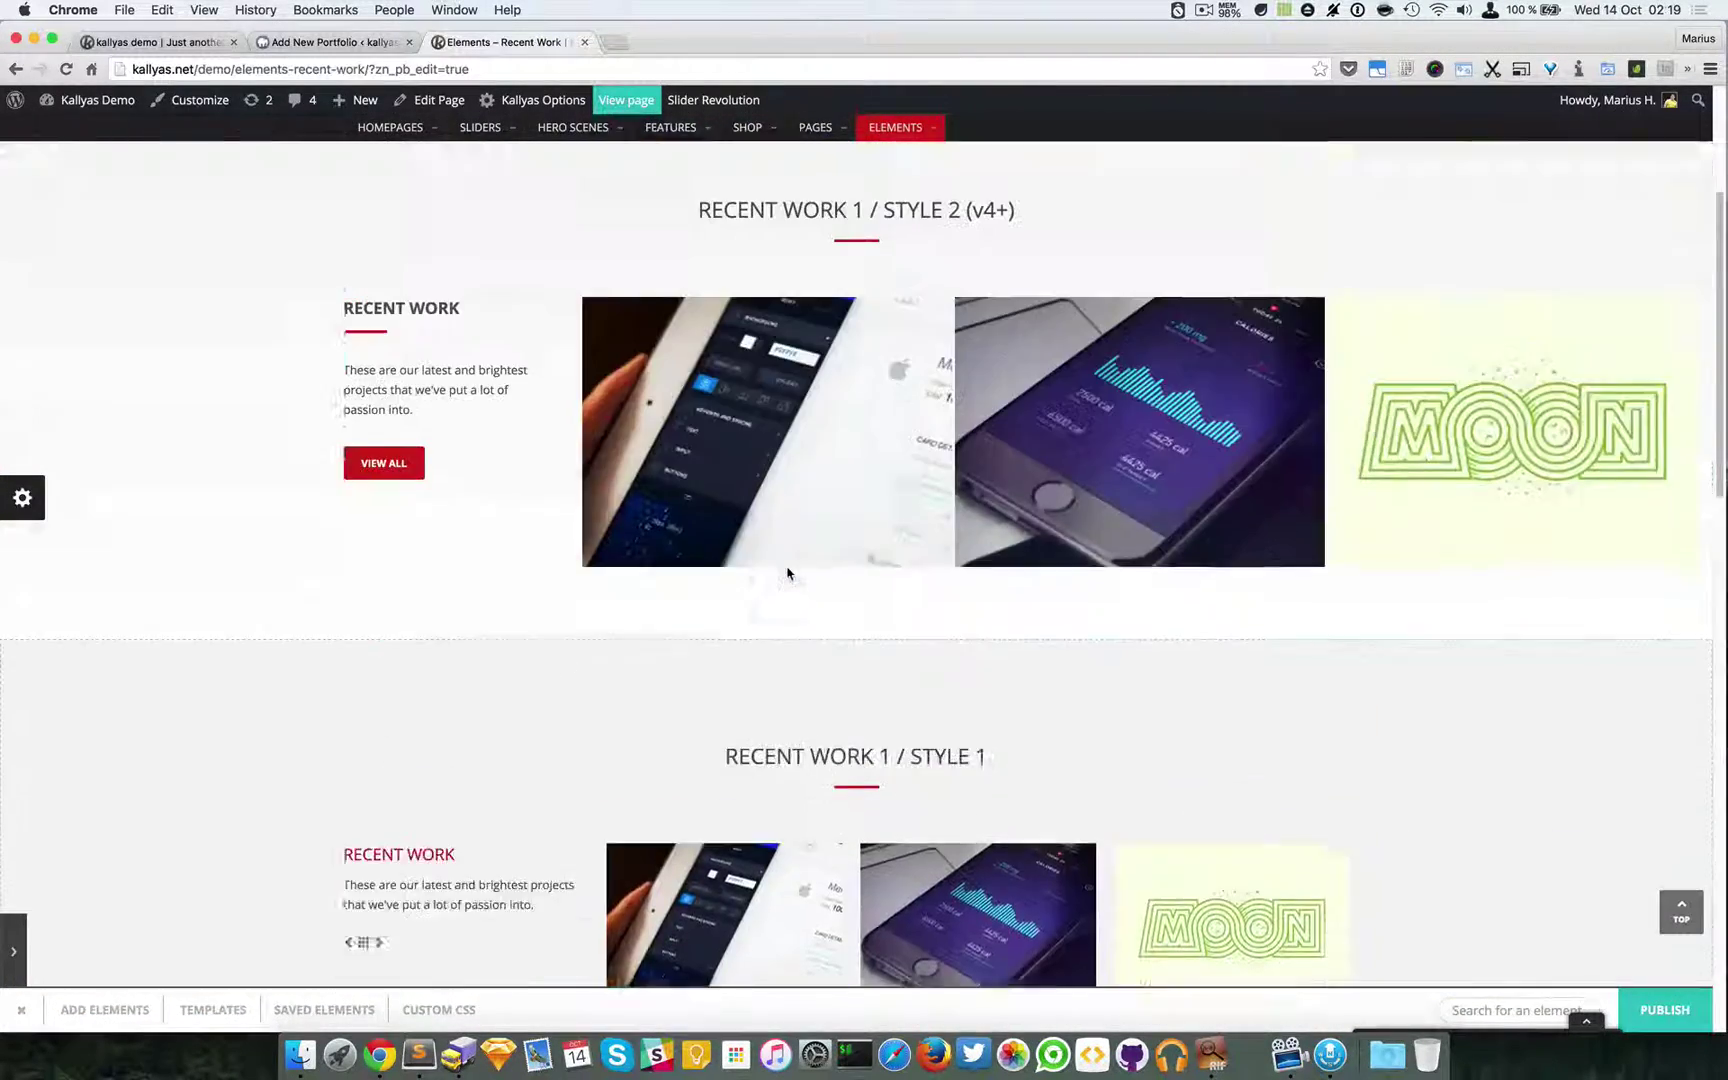
pyautogui.scroll(-6, 790, 572)
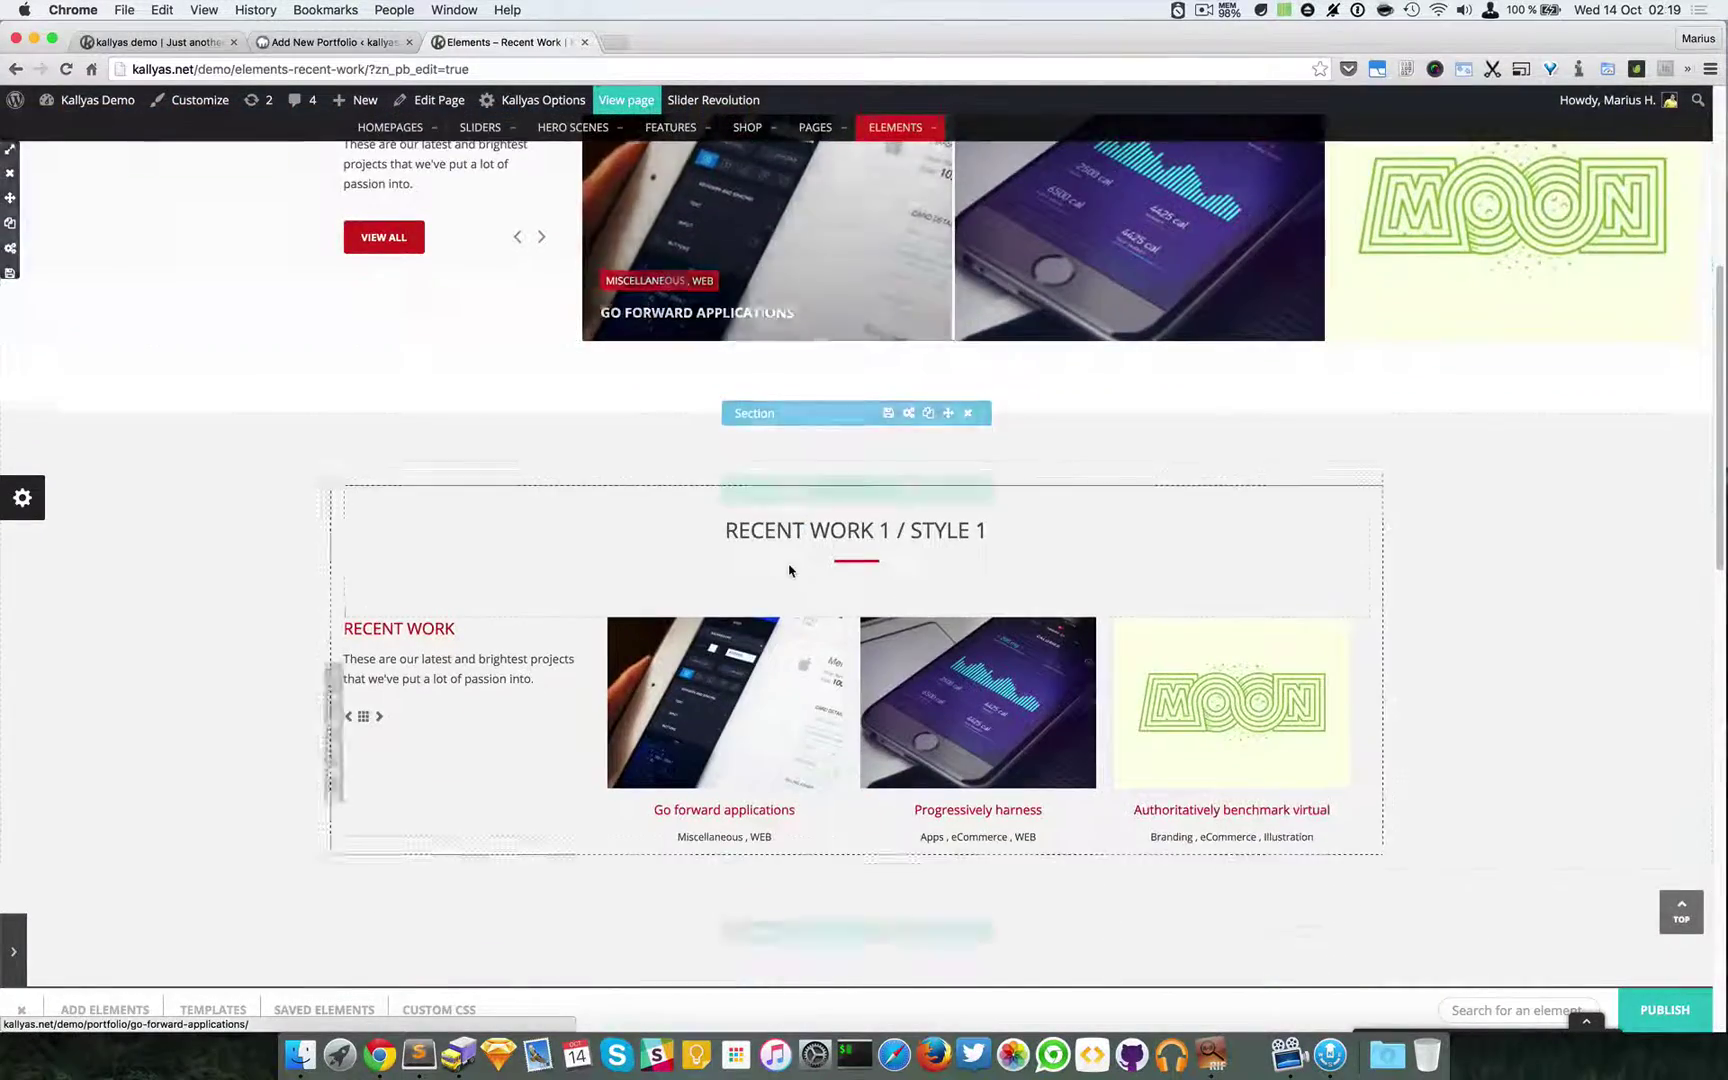
pyautogui.scroll(-10, 790, 572)
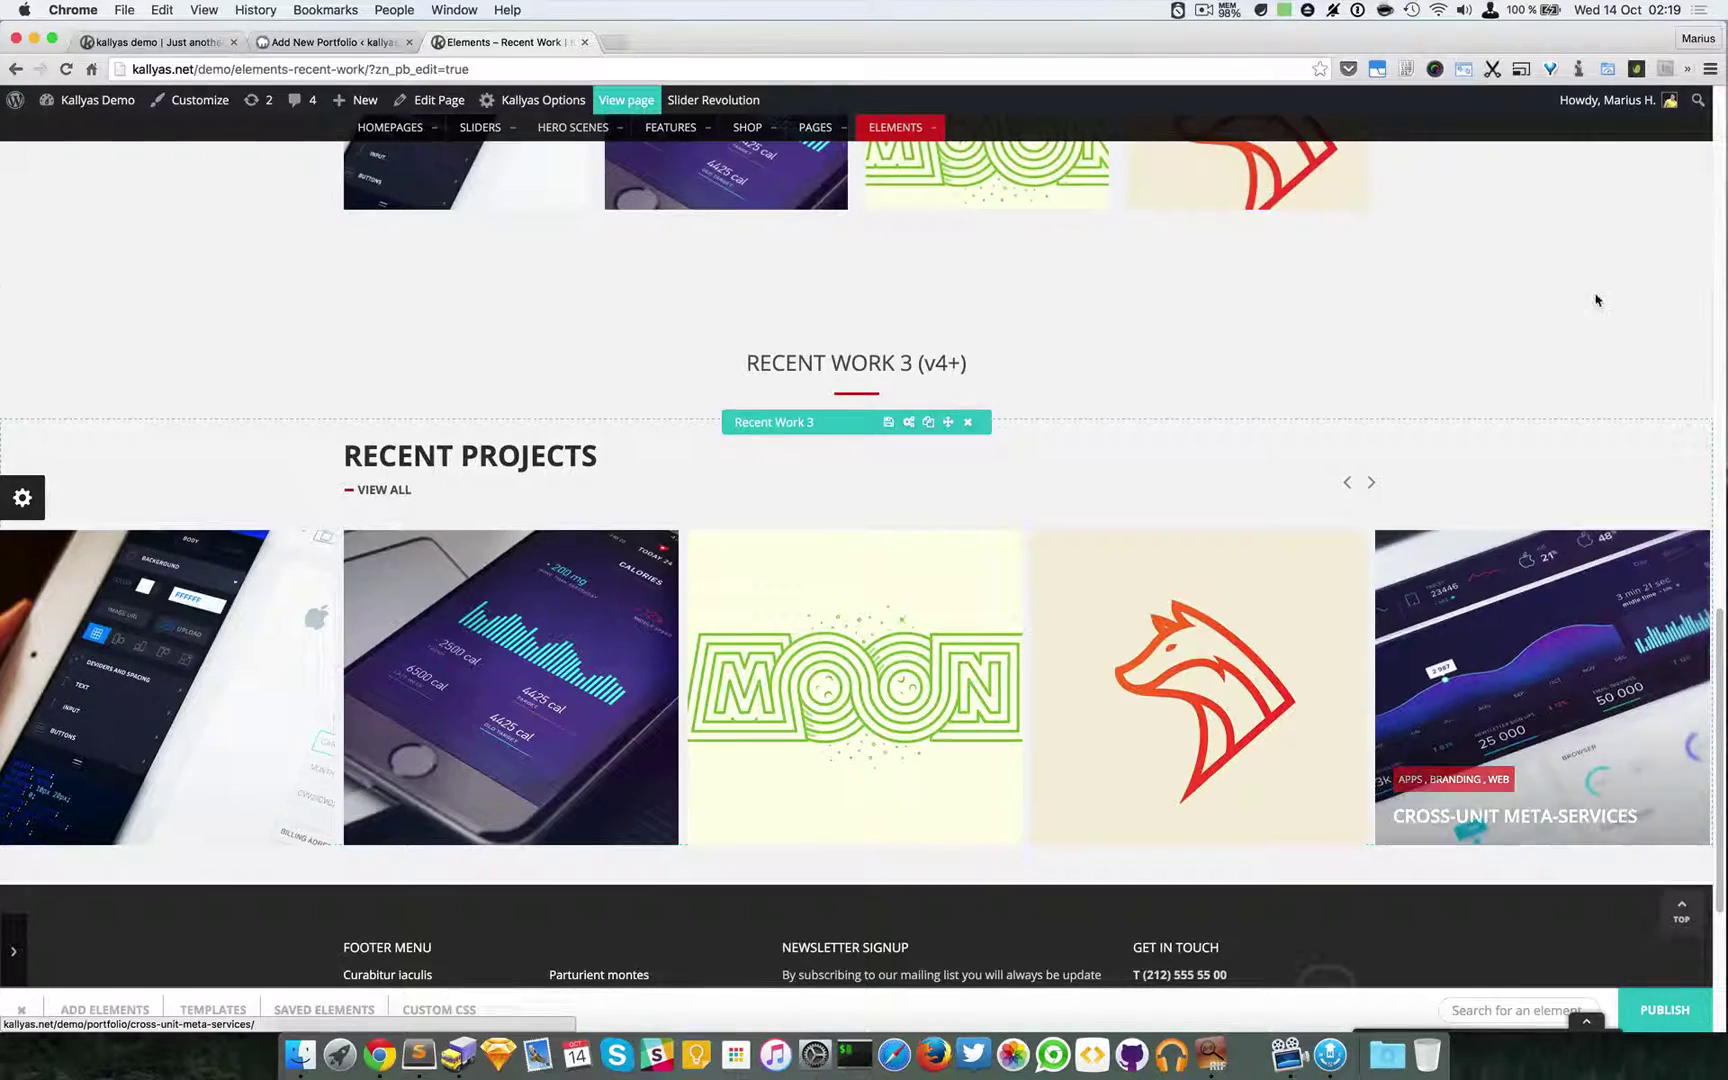
# Slide the Recent Projects carousel forward three items, back one, then forward two more
pyautogui.scroll(6, 1436, 388)
pyautogui.scroll(10, 1436, 391)
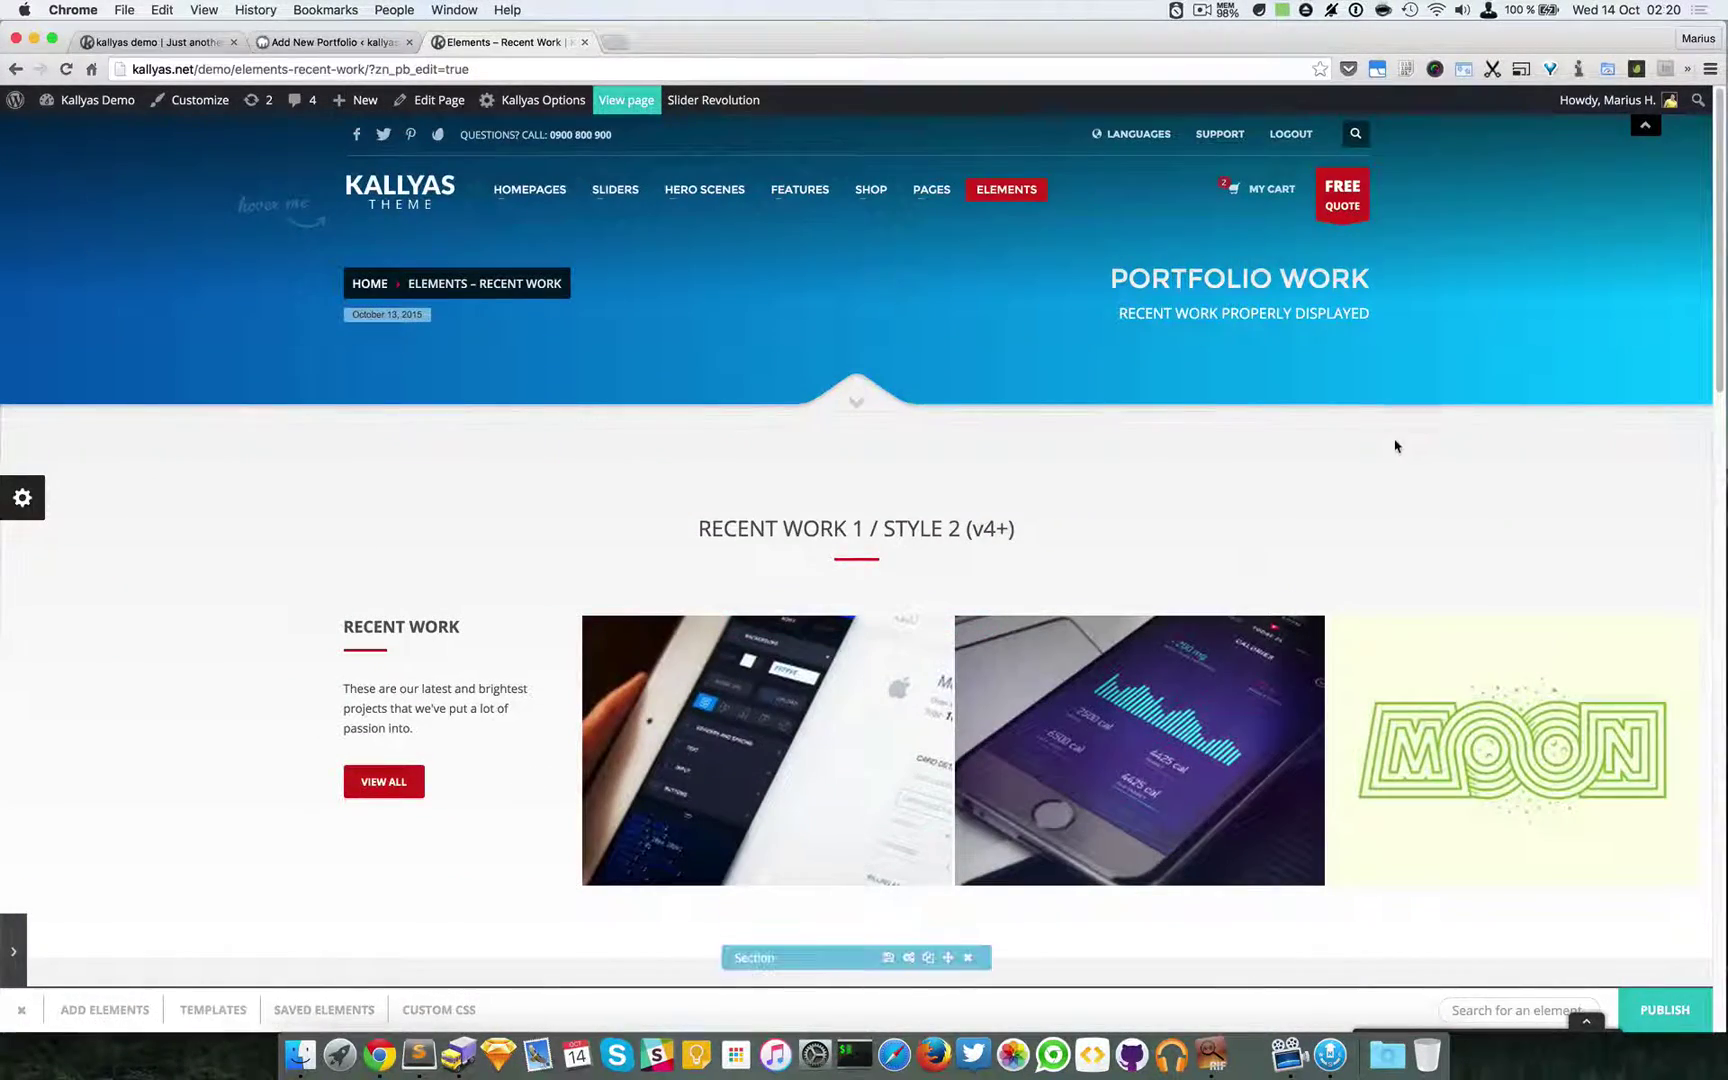
pyautogui.scroll(-10, 1402, 424)
pyautogui.scroll(-8, 1406, 426)
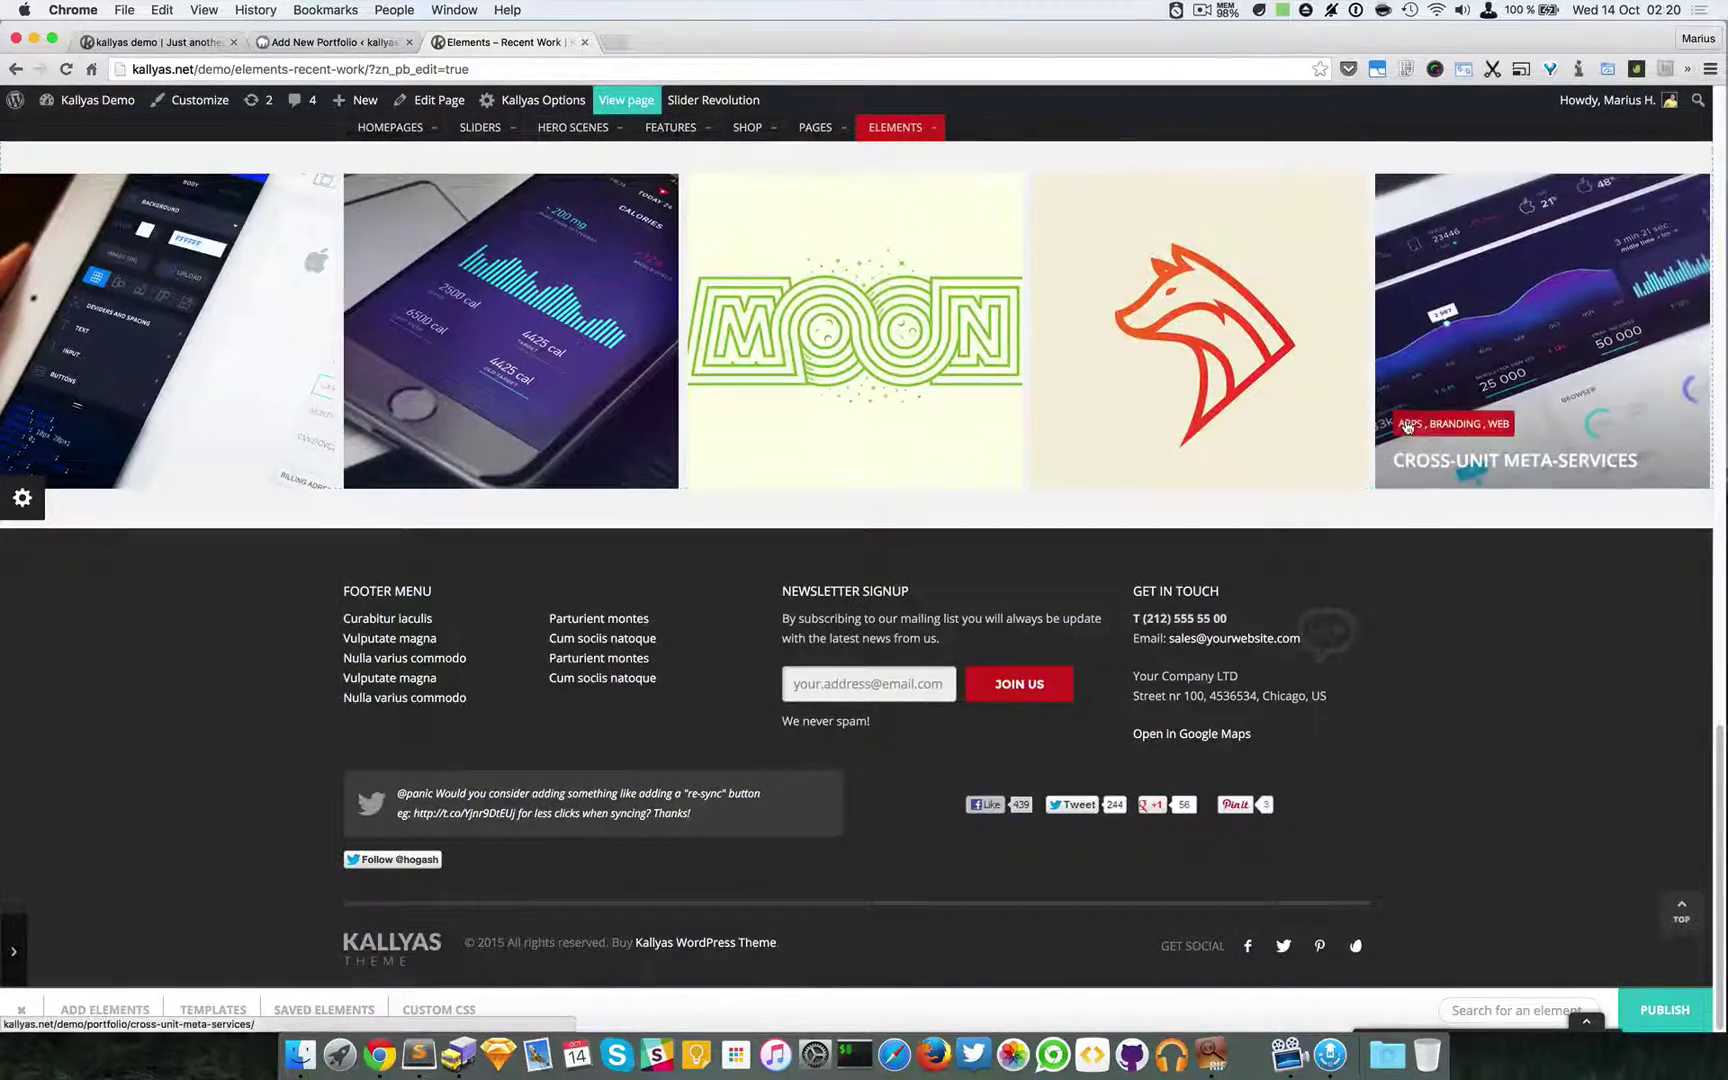
pyautogui.scroll(3, 1390, 385)
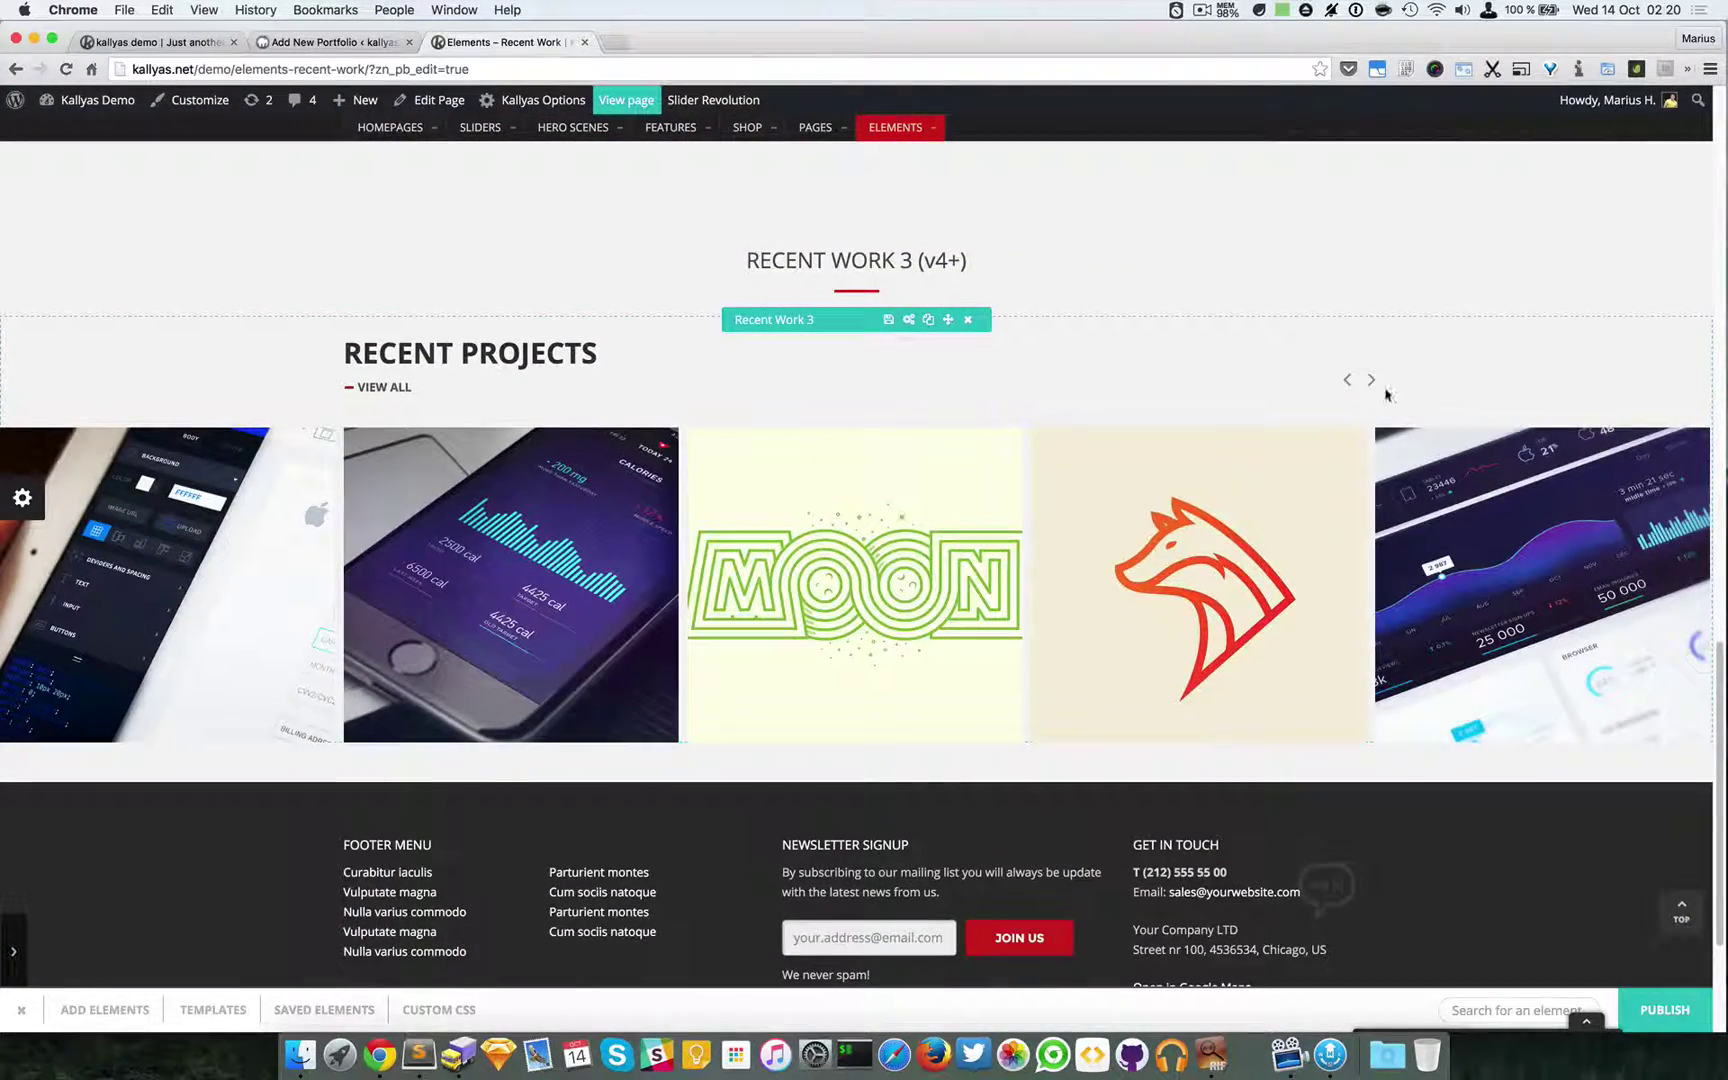
pyautogui.click(1377, 389)
pyautogui.click(1373, 382)
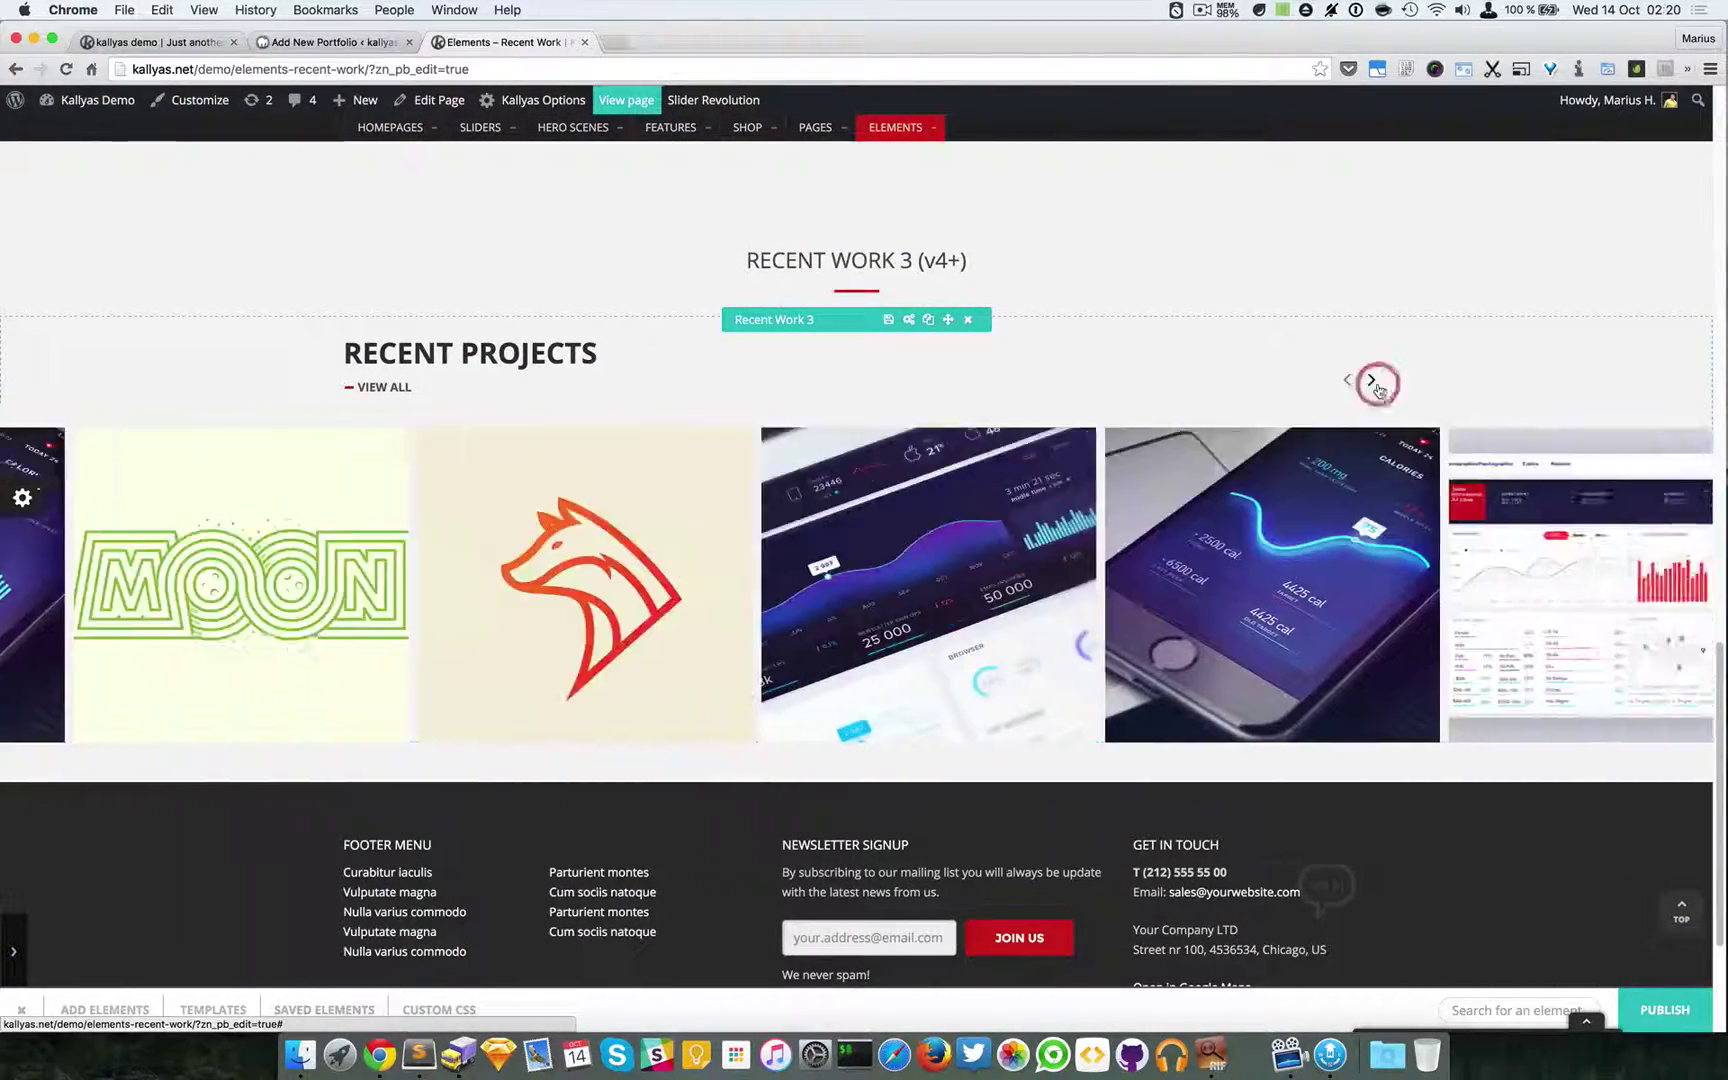
pyautogui.click(1373, 382)
pyautogui.click(1348, 381)
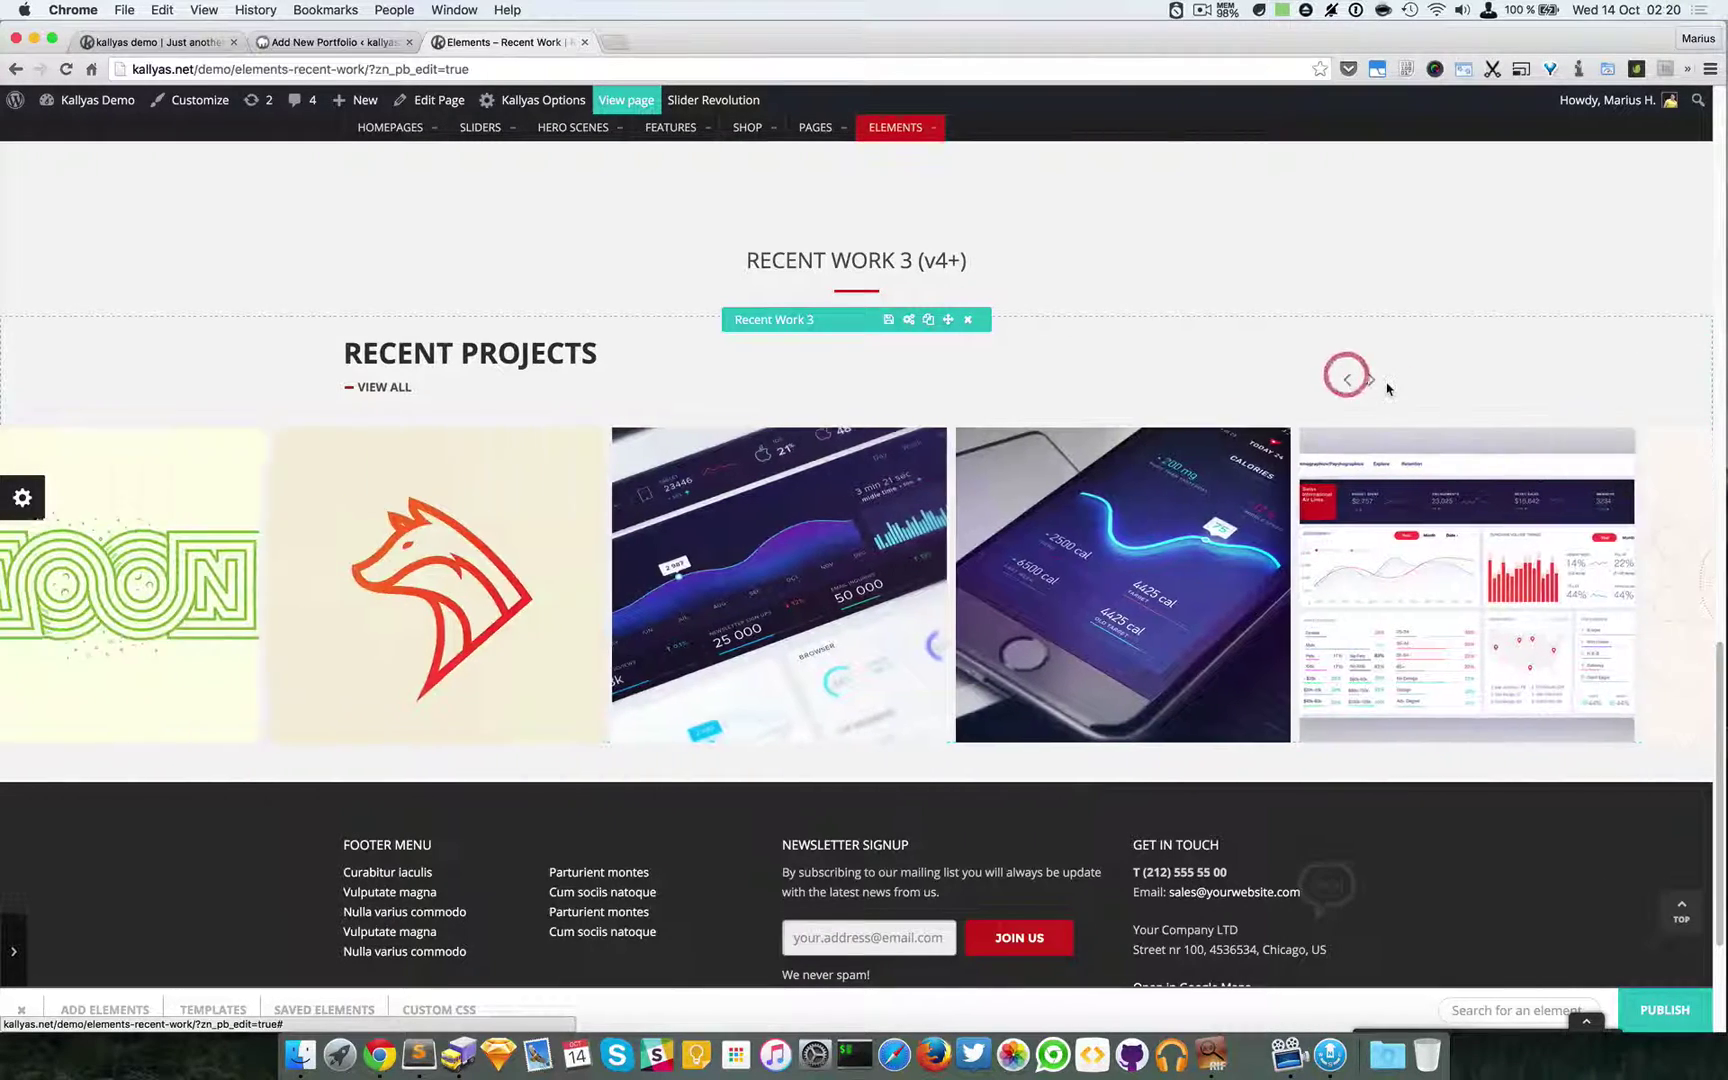
pyautogui.click(1377, 383)
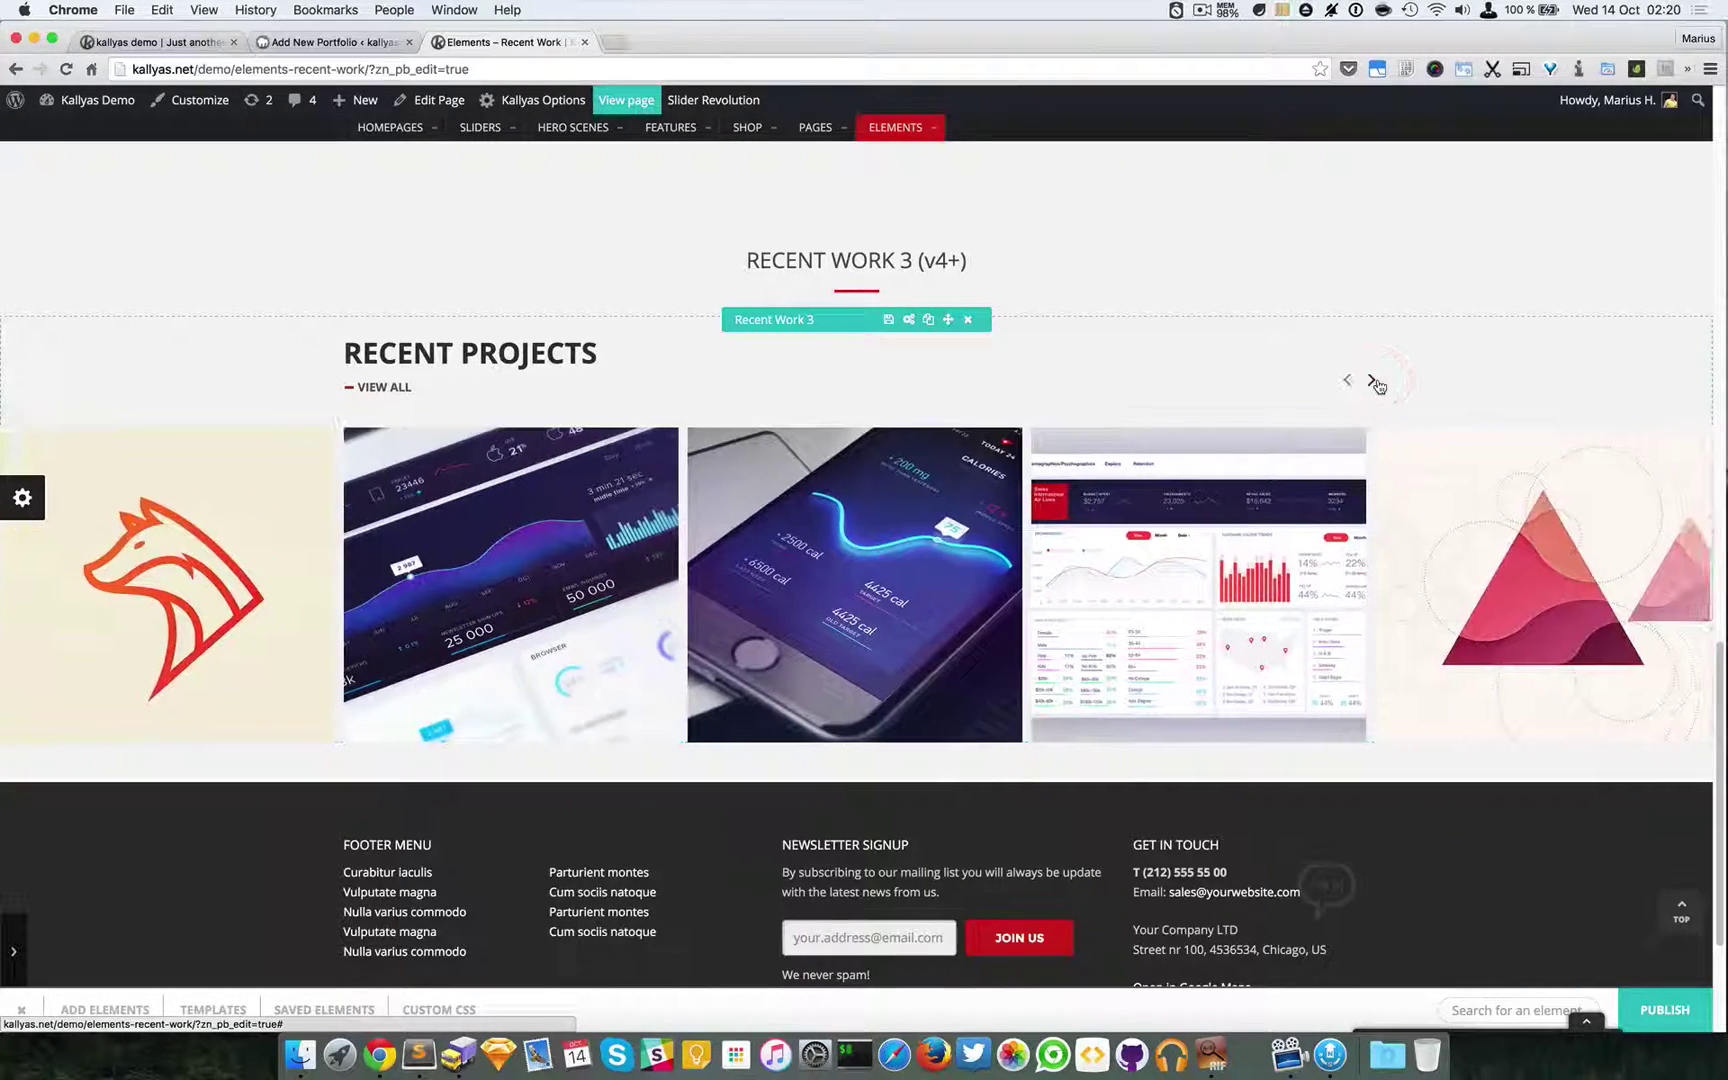
pyautogui.click(1377, 383)
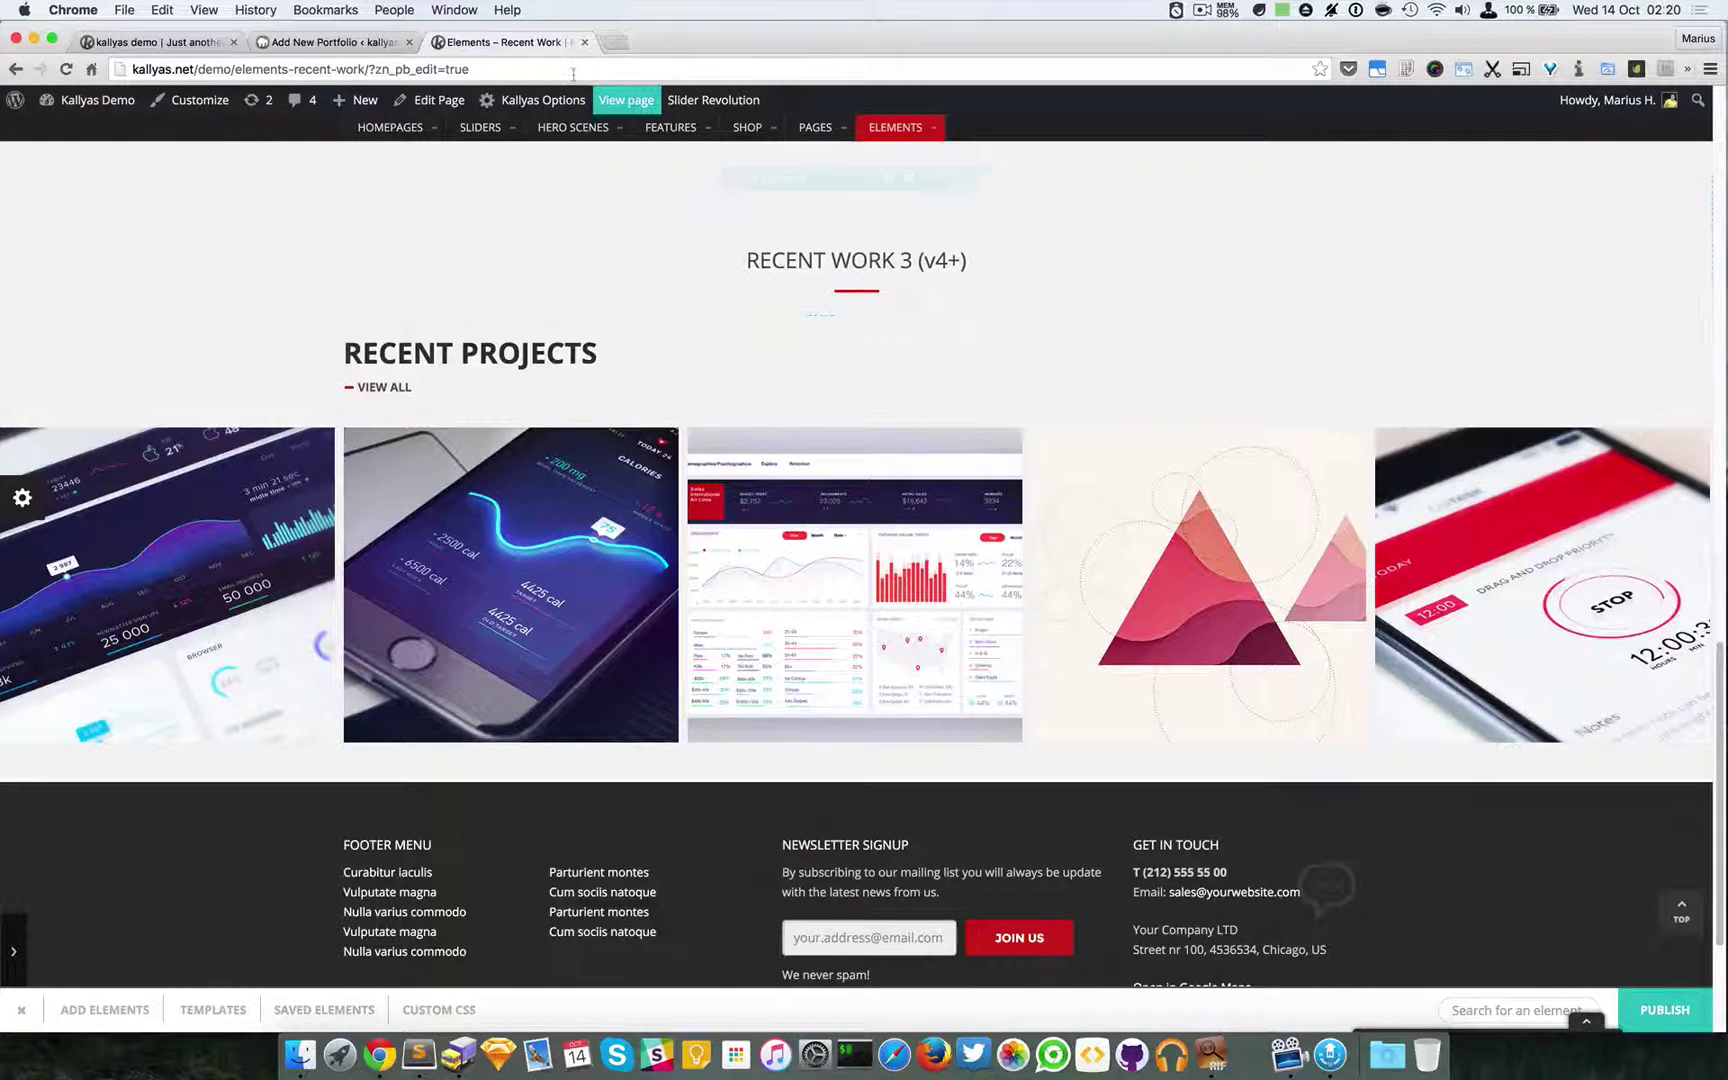
pyautogui.moveTo(664, 123)
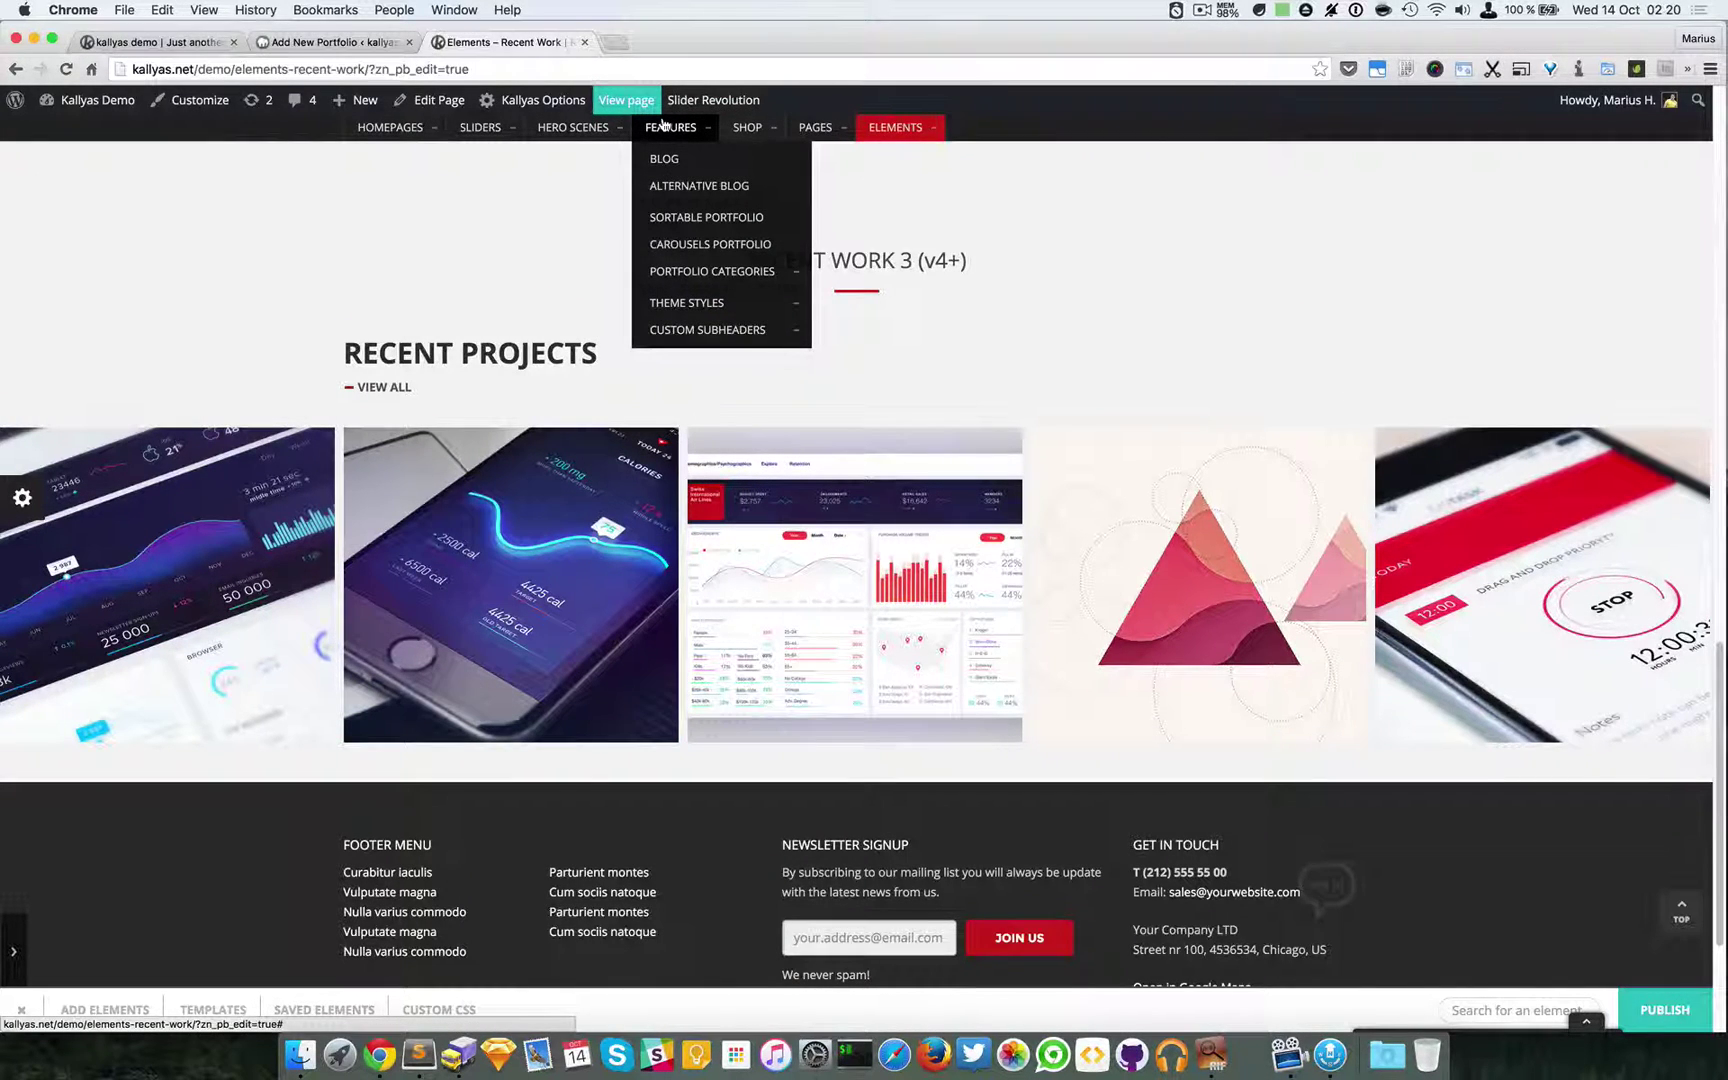